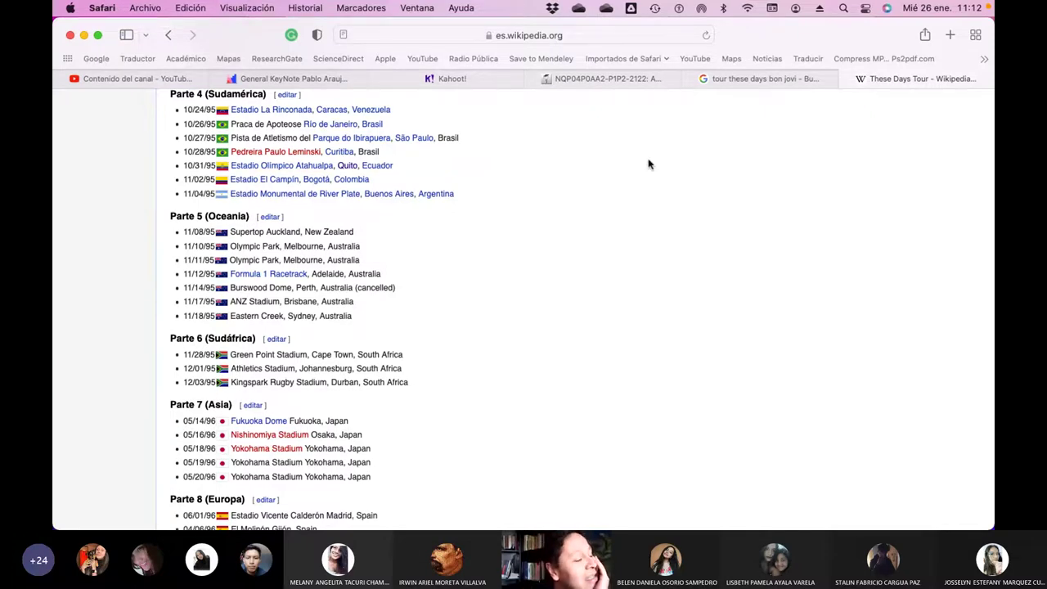
Switch to the course attendance page and open the Wednesday 26.01.22 session for editing.
{"action": "left_click", "coordinate": [616, 81]}
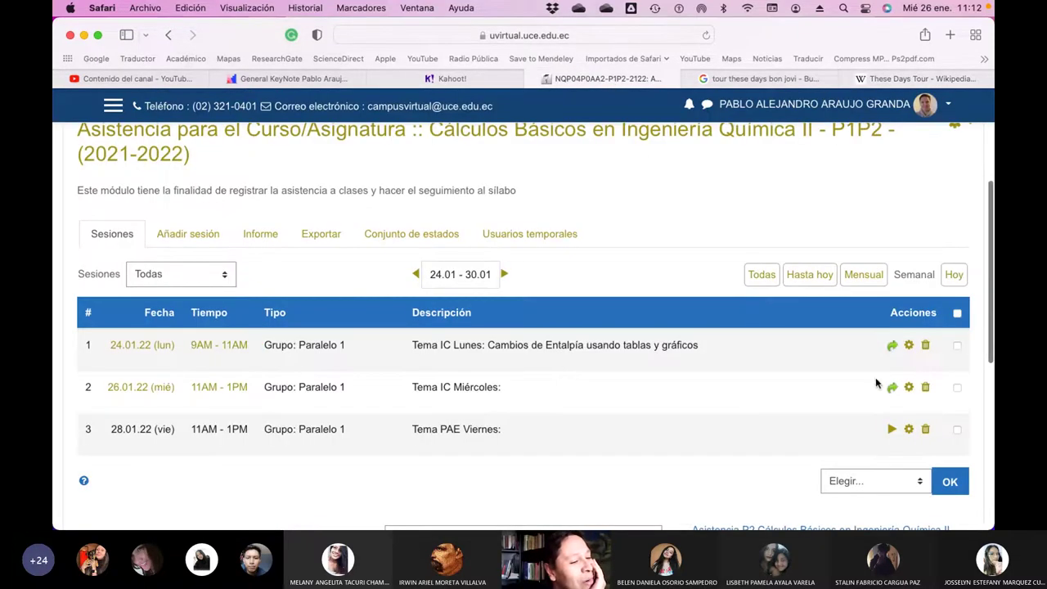
{"action": "left_click", "coordinate": [908, 389]}
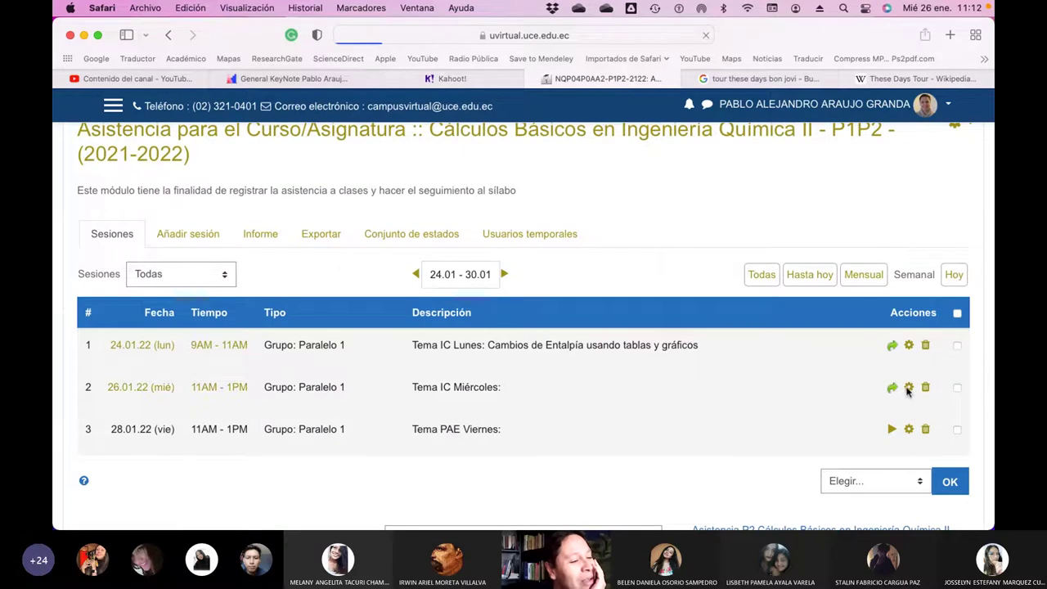
{"action": "scroll", "coordinate": [645, 355], "scroll_direction": "down", "scroll_amount": 5}
{"action": "scroll", "coordinate": [646, 356], "scroll_direction": "down", "scroll_amount": 2}
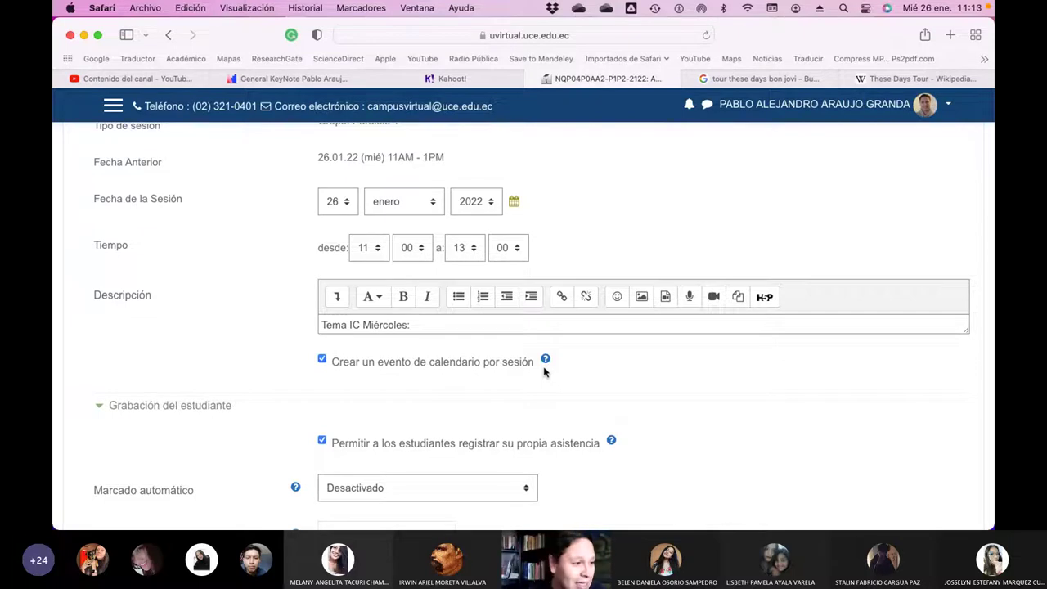
Complete the session description so it reads "Tema IC Miércoles: Gráficos entalpía, diagrama de molier y afines".
{"action": "right_click", "coordinate": [464, 325]}
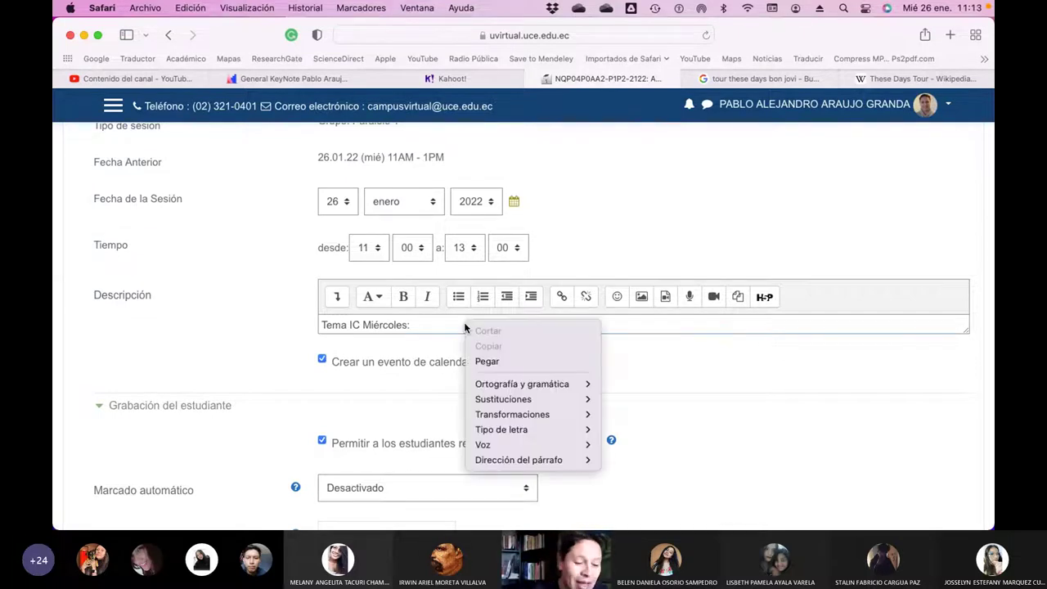
{"action": "left_click", "coordinate": [451, 323]}
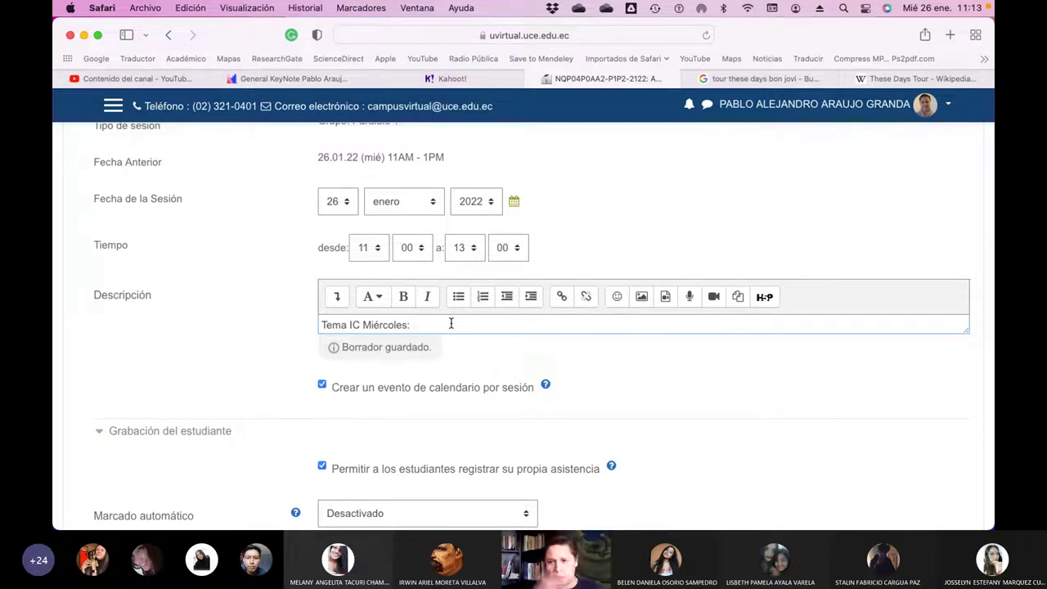
{"action": "type", "text": "Gráficos"}
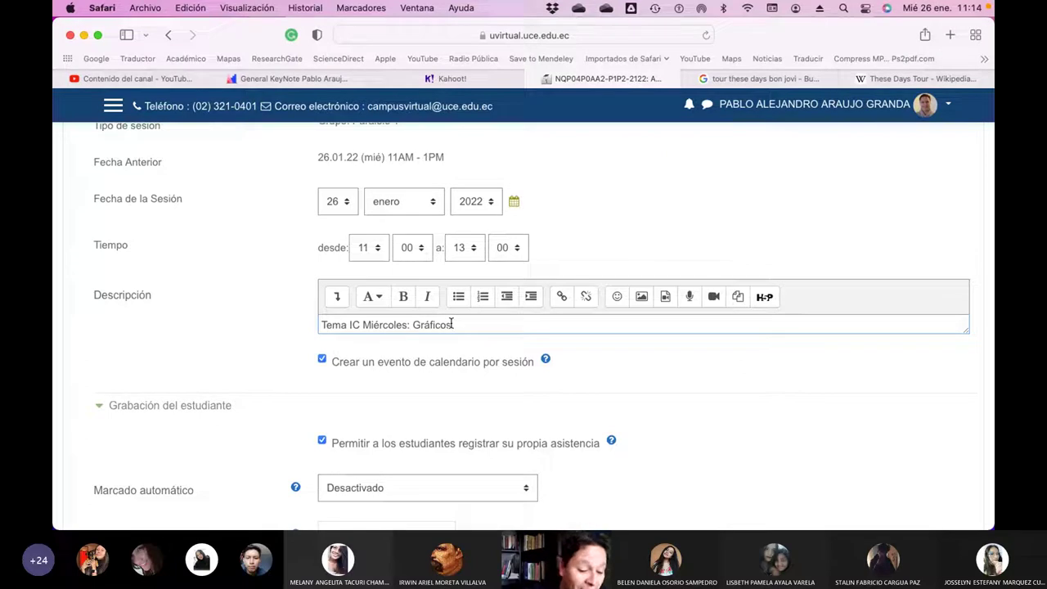
{"action": "type", "text": "entalpía"}
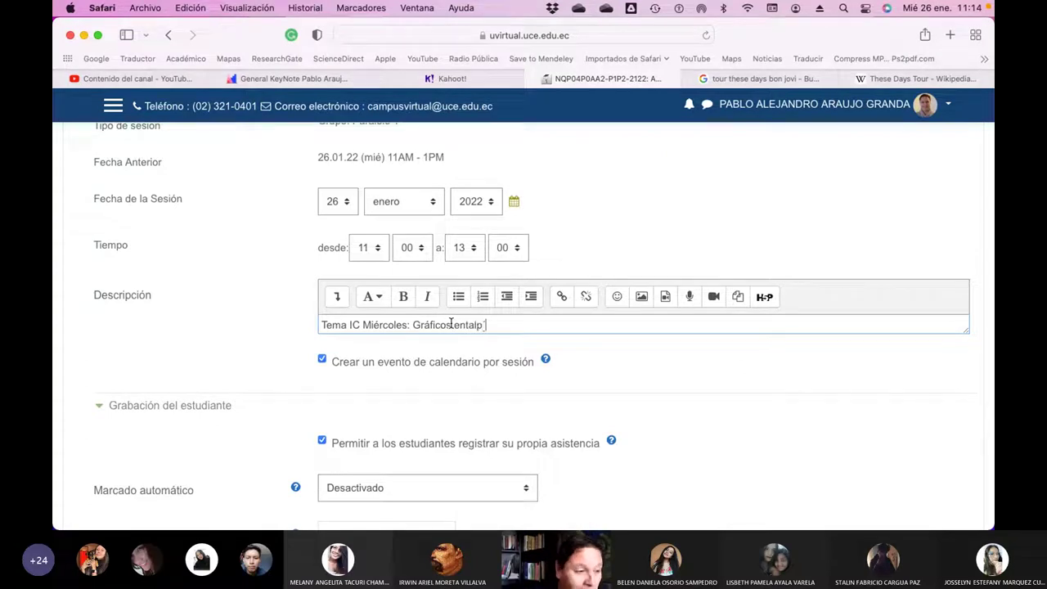
{"action": "type", "text": "."}
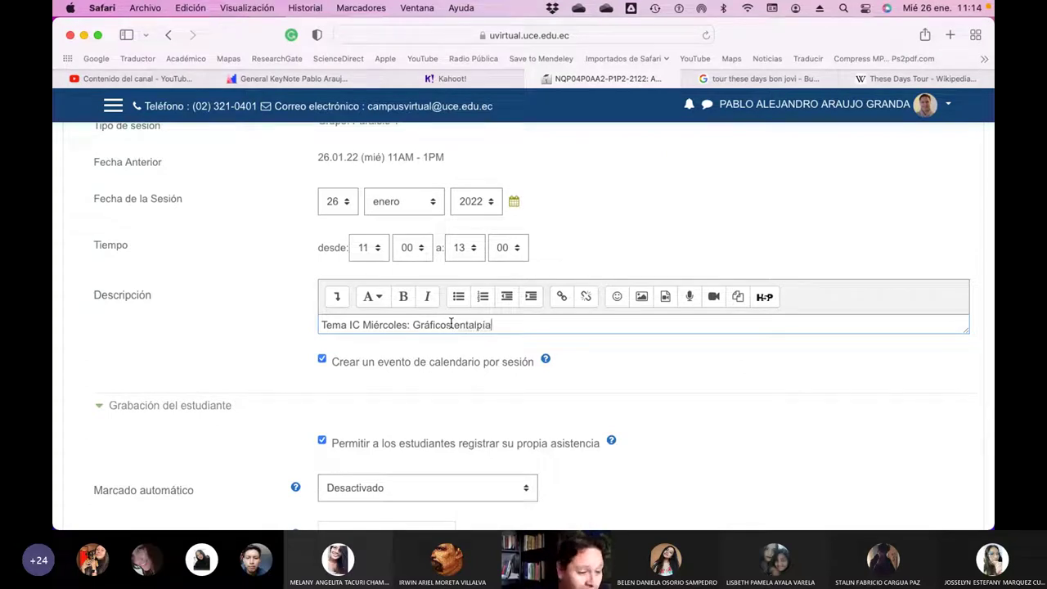
{"action": "type", "text": " diagrama d"}
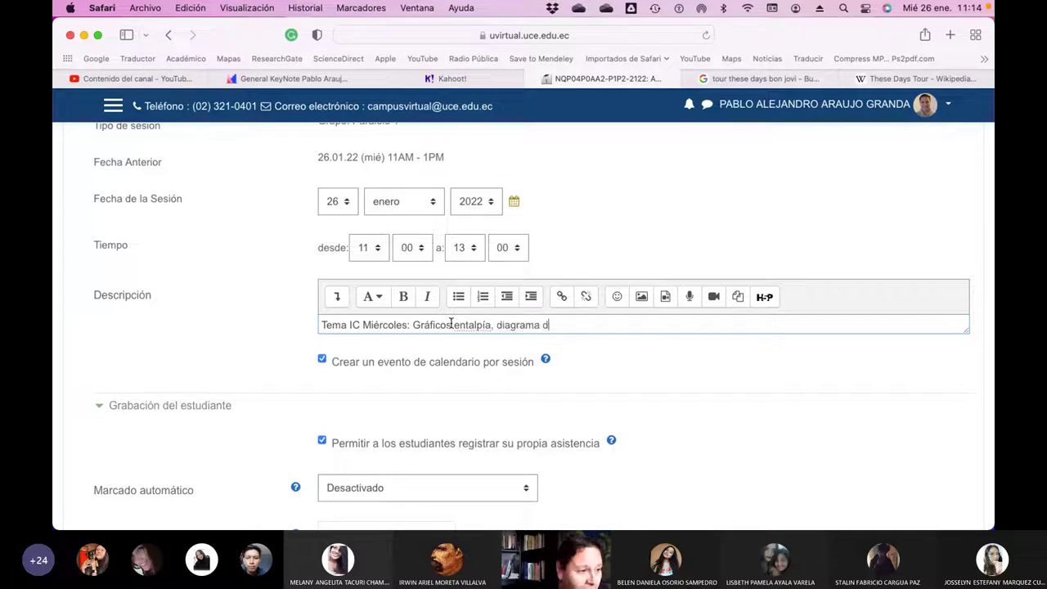
{"action": "type", "text": "e molier"}
{"action": "key", "text": "BackSpace"}
{"action": "key", "text": "BackSpace"}
{"action": "key", "text": "BackSpace"}
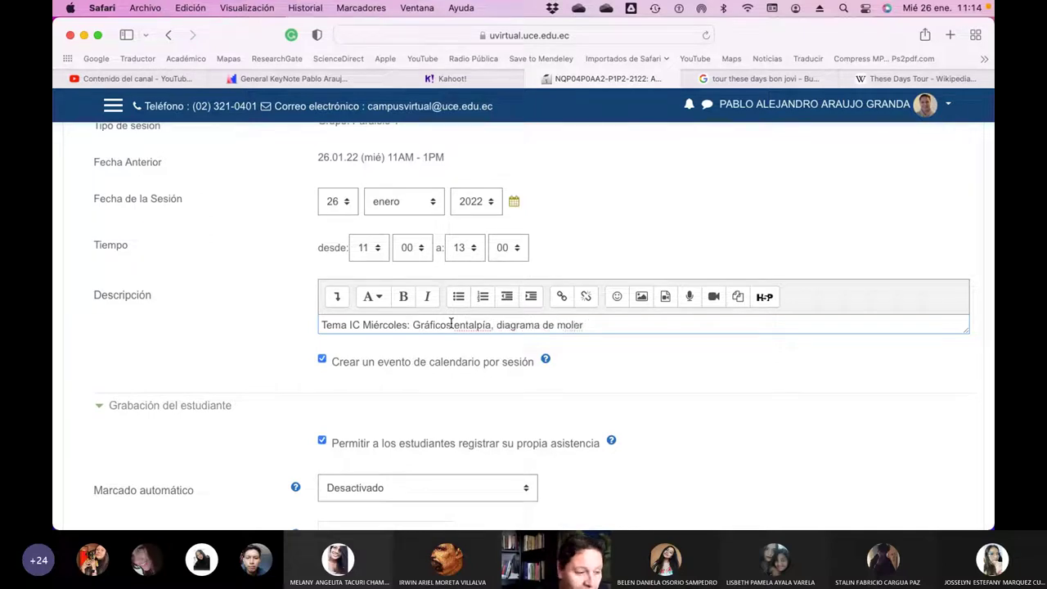
{"action": "type", "text": "ier y afines"}
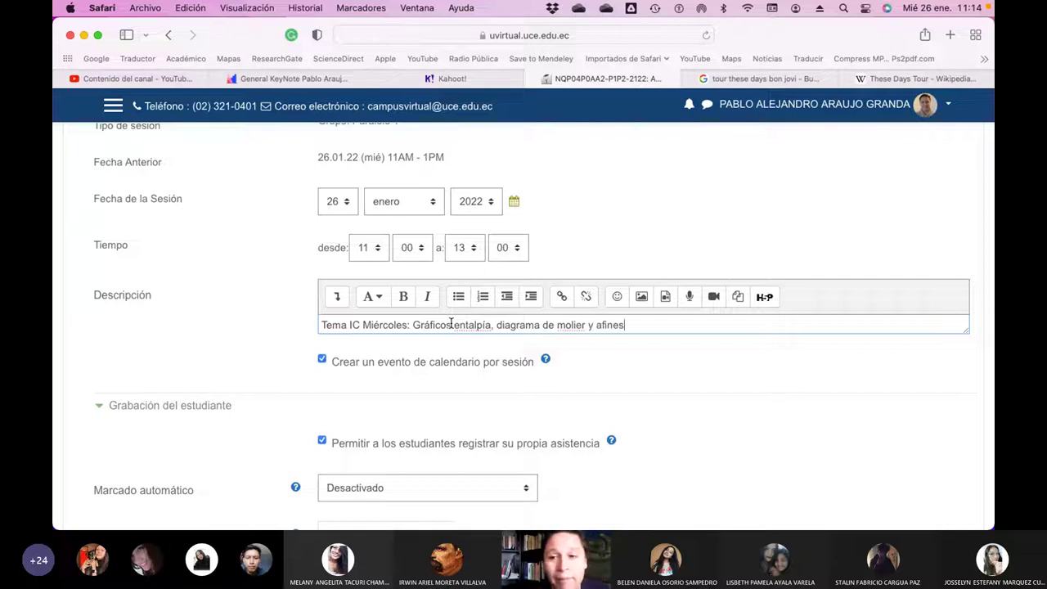
Capitalise the words "Molier", "Entalpía" and "Diagrama" in the session description.
{"action": "left_click", "coordinate": [563, 330]}
{"action": "key", "text": "BackSpace"}
{"action": "type", "text": "M"}
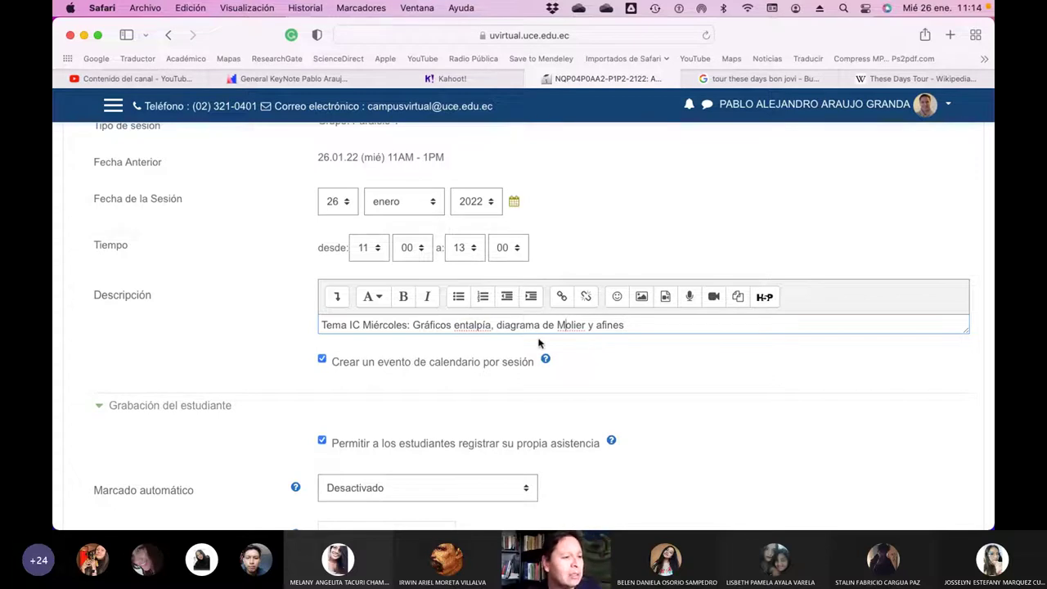
{"action": "left_click", "coordinate": [460, 327]}
{"action": "key", "text": "BackSpace"}
{"action": "type", "text": "E"}
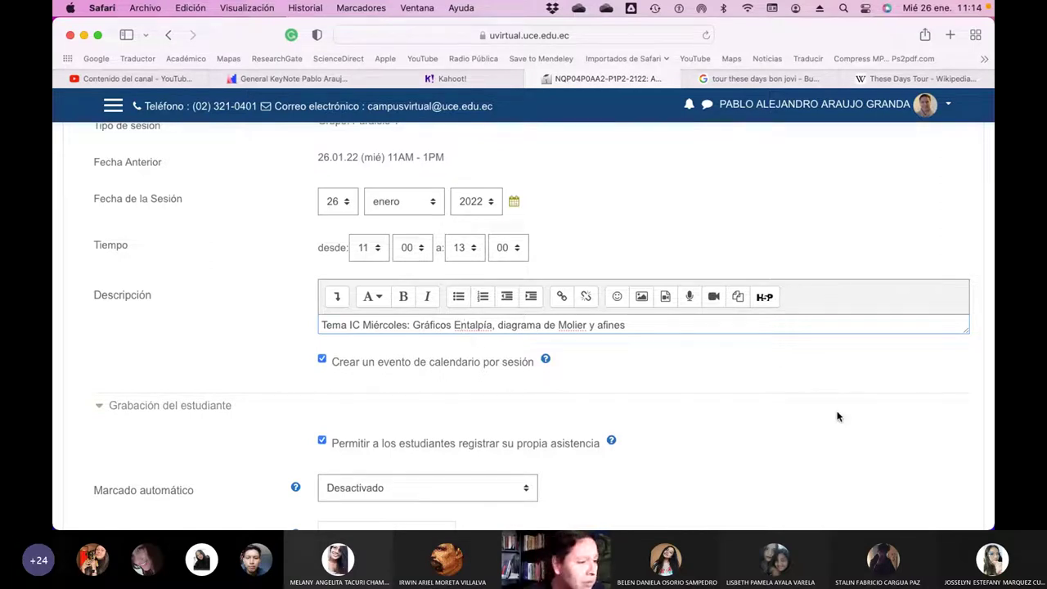
{"action": "left_click", "coordinate": [499, 325]}
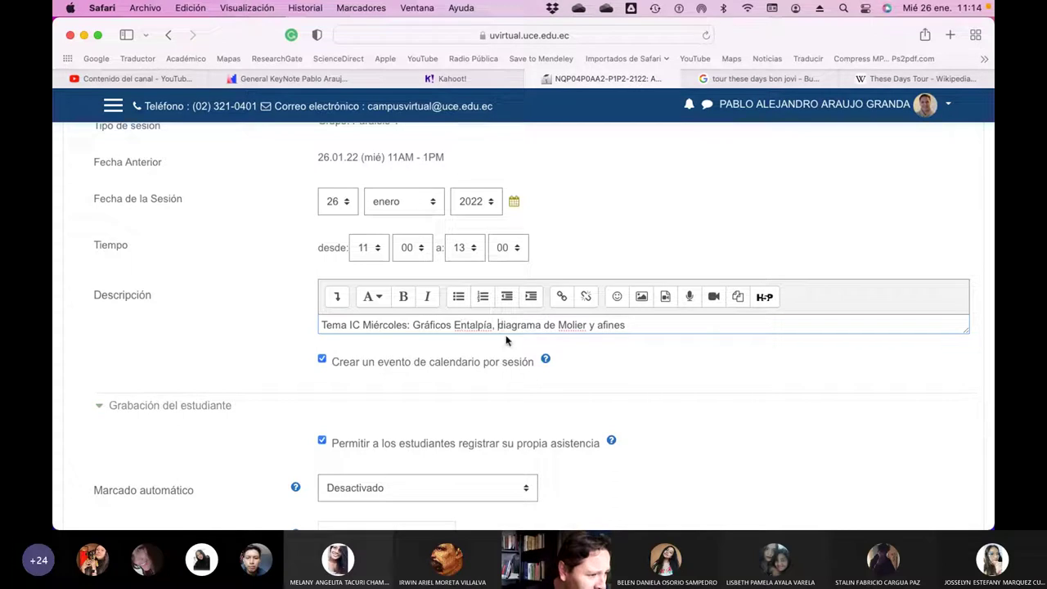
{"action": "key", "text": "Delete"}
{"action": "key", "text": "Delete"}
{"action": "type", "text": "D"}
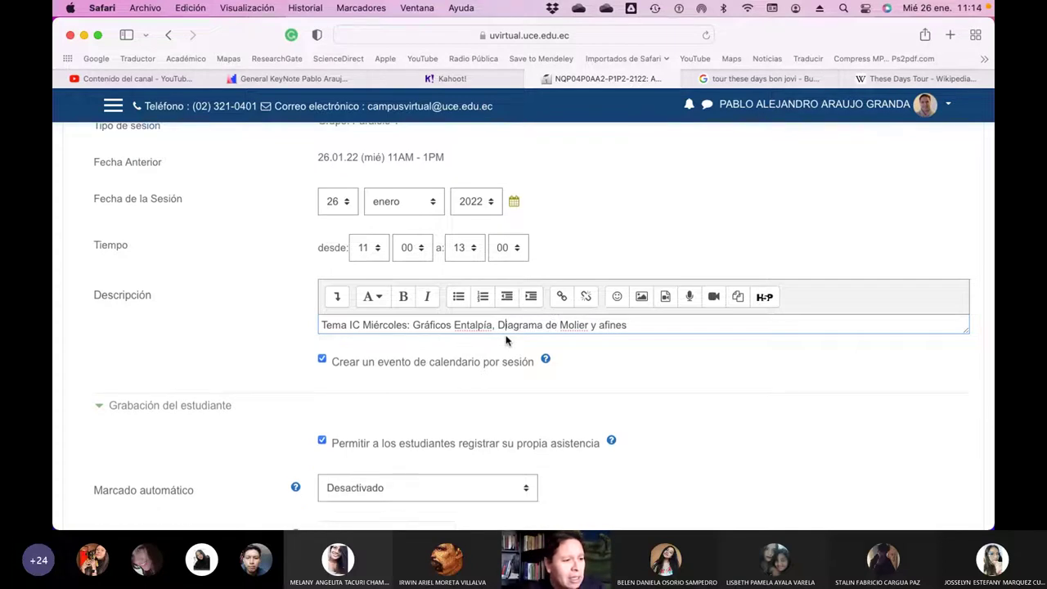
Save the changes made to the Wednesday session.
{"action": "scroll", "coordinate": [564, 414], "scroll_direction": "down", "scroll_amount": 3}
{"action": "scroll", "coordinate": [564, 414], "scroll_direction": "down", "scroll_amount": 8}
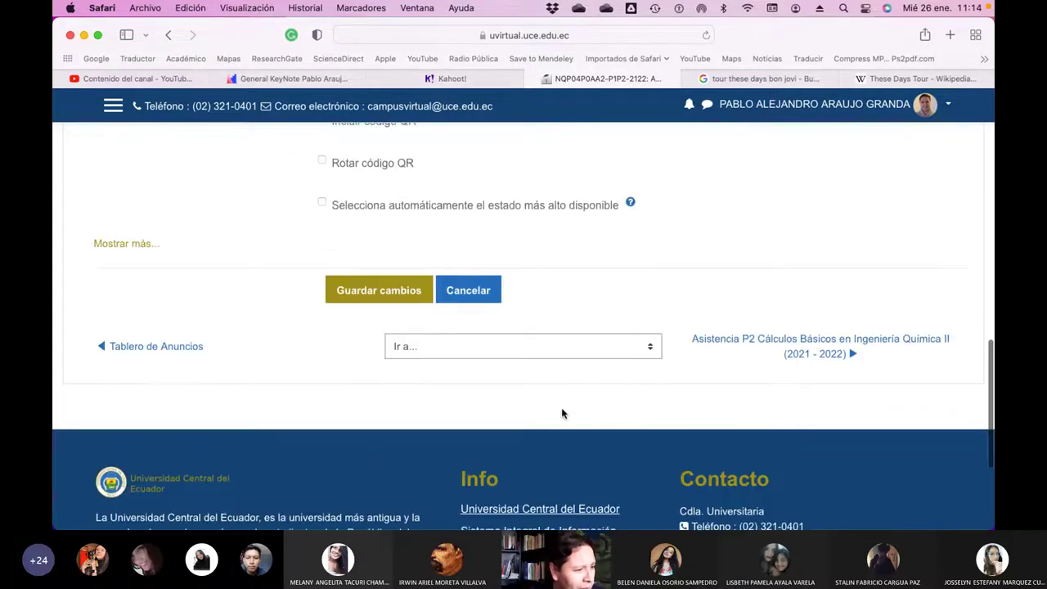
{"action": "left_click", "coordinate": [394, 297]}
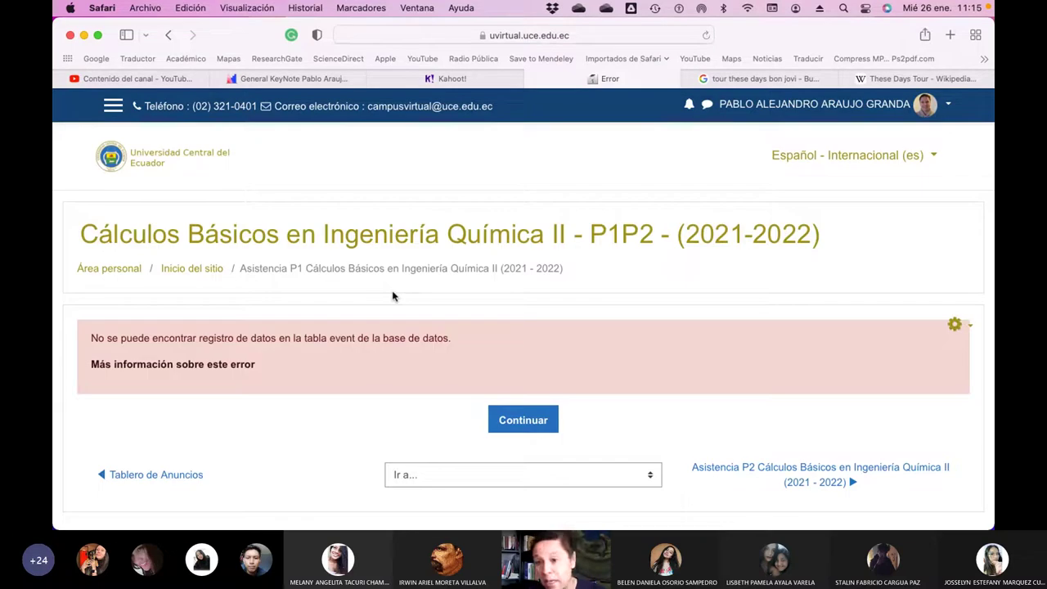
Return to the dashboard, reopen the Cálculos Básicos en Ingeniería Química II course and go to its Asistencia P1 session list.
{"action": "left_click", "coordinate": [530, 418]}
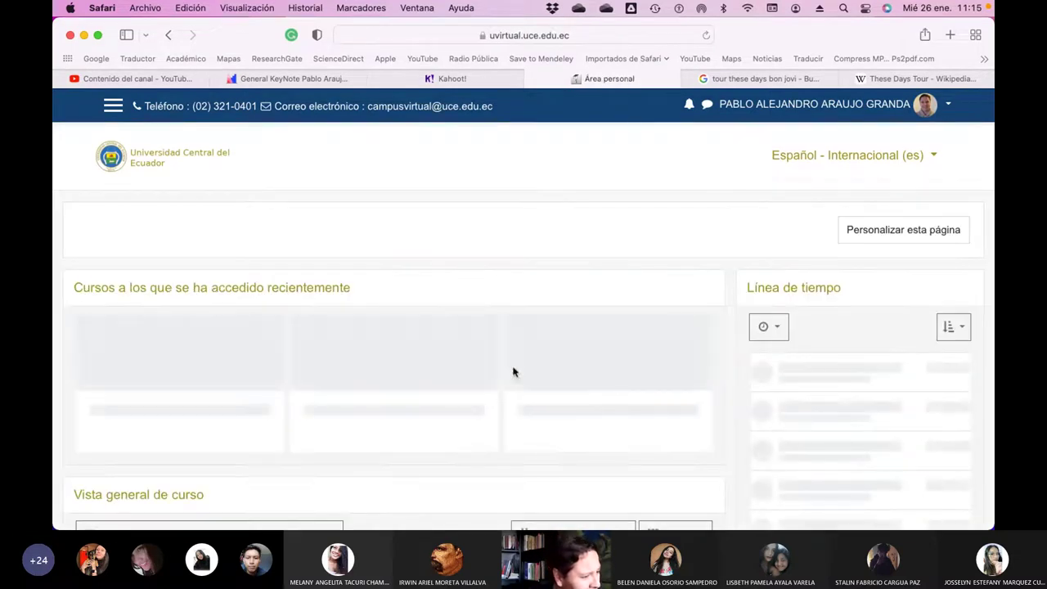
{"action": "scroll", "coordinate": [433, 360], "scroll_direction": "down", "scroll_amount": 3}
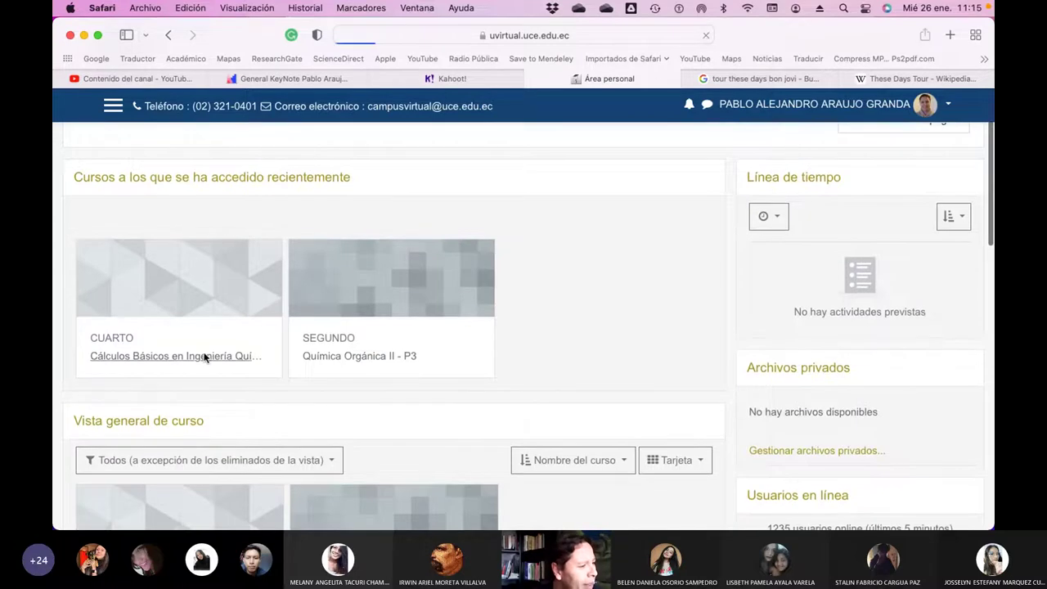
{"action": "left_click", "coordinate": [207, 357]}
{"action": "scroll", "coordinate": [627, 352], "scroll_direction": "down", "scroll_amount": 6}
{"action": "scroll", "coordinate": [627, 353], "scroll_direction": "down", "scroll_amount": 5}
{"action": "left_click", "coordinate": [303, 233]}
{"action": "scroll", "coordinate": [727, 369], "scroll_direction": "down", "scroll_amount": 6}
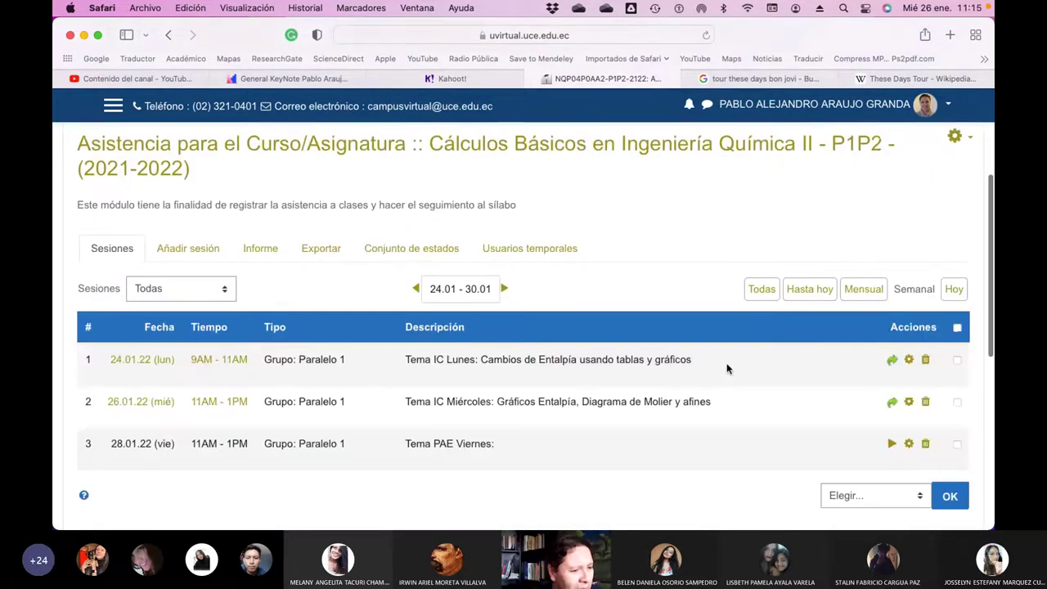
Open the attendance roster of the 26.01.22 session and list all students on a single page without pagination.
{"action": "left_click", "coordinate": [892, 368]}
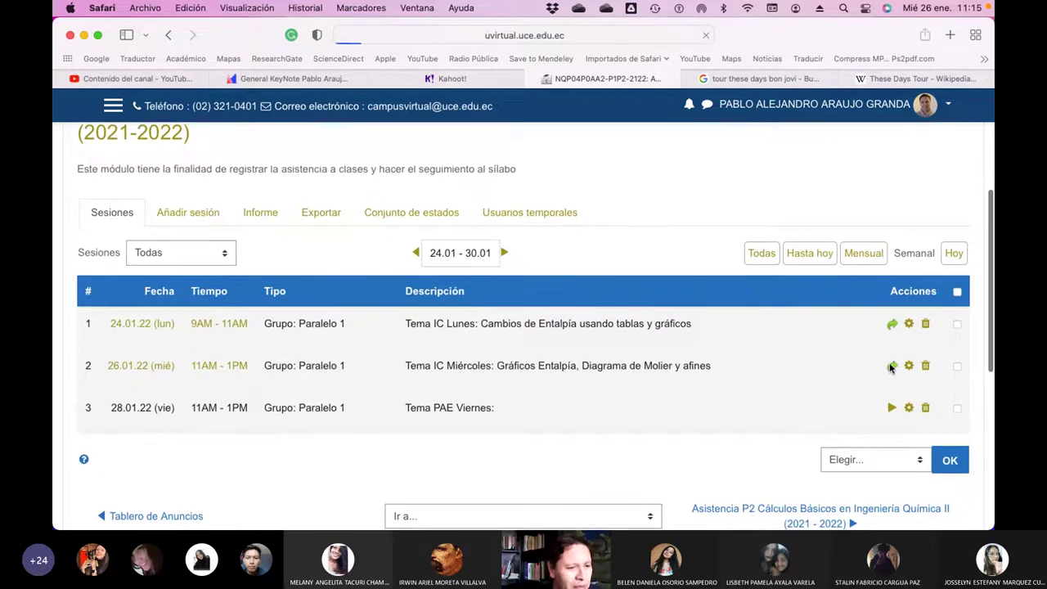
{"action": "scroll", "coordinate": [789, 445], "scroll_direction": "down", "scroll_amount": 3}
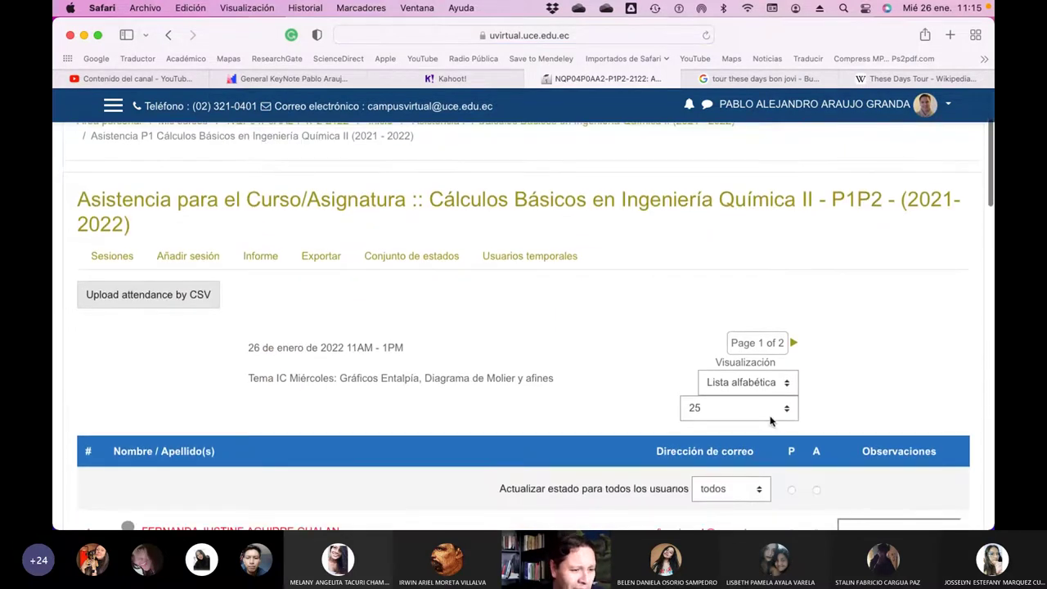
{"action": "left_click", "coordinate": [739, 418]}
{"action": "left_click", "coordinate": [739, 389]}
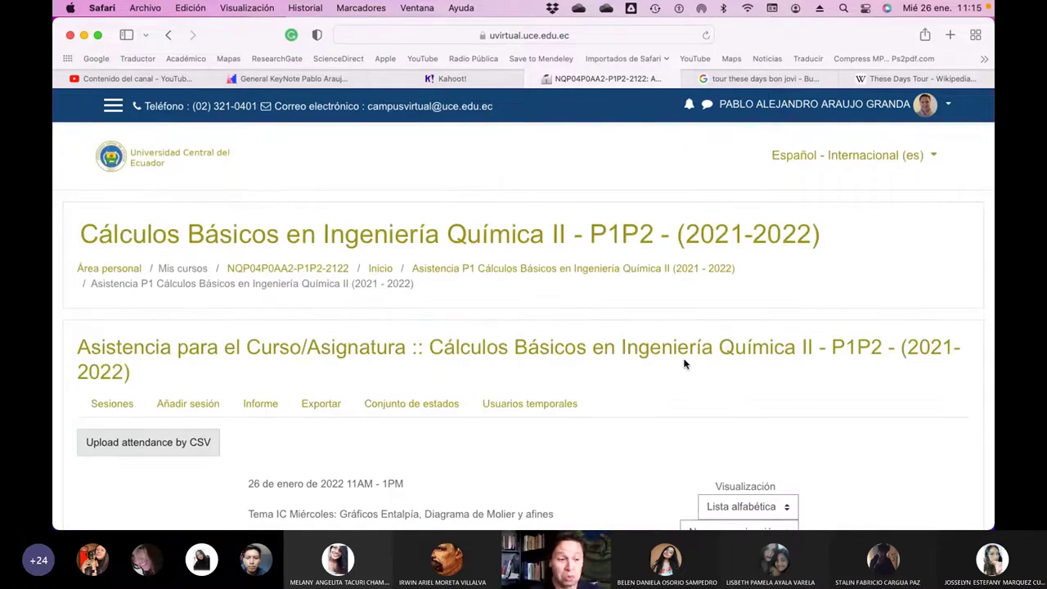
Go through the student roster, save the session's attendance and dismiss the confirmation notice.
{"action": "scroll", "coordinate": [620, 372], "scroll_direction": "down", "scroll_amount": 10}
{"action": "scroll", "coordinate": [621, 373], "scroll_direction": "down", "scroll_amount": 15}
{"action": "scroll", "coordinate": [620, 372], "scroll_direction": "down", "scroll_amount": 8}
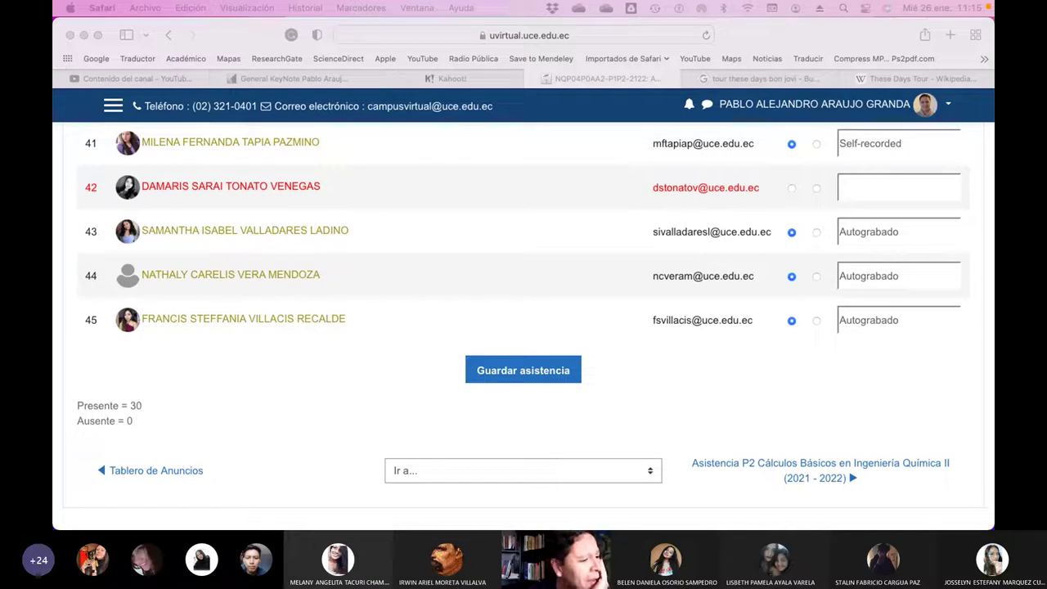
{"action": "left_click", "coordinate": [566, 375]}
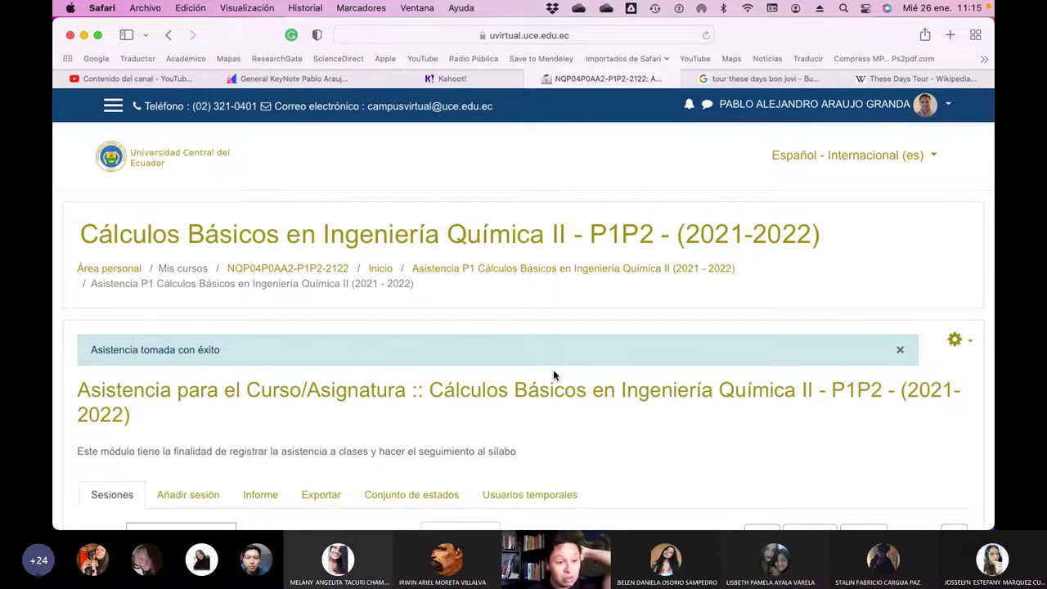
{"action": "left_click", "coordinate": [900, 350]}
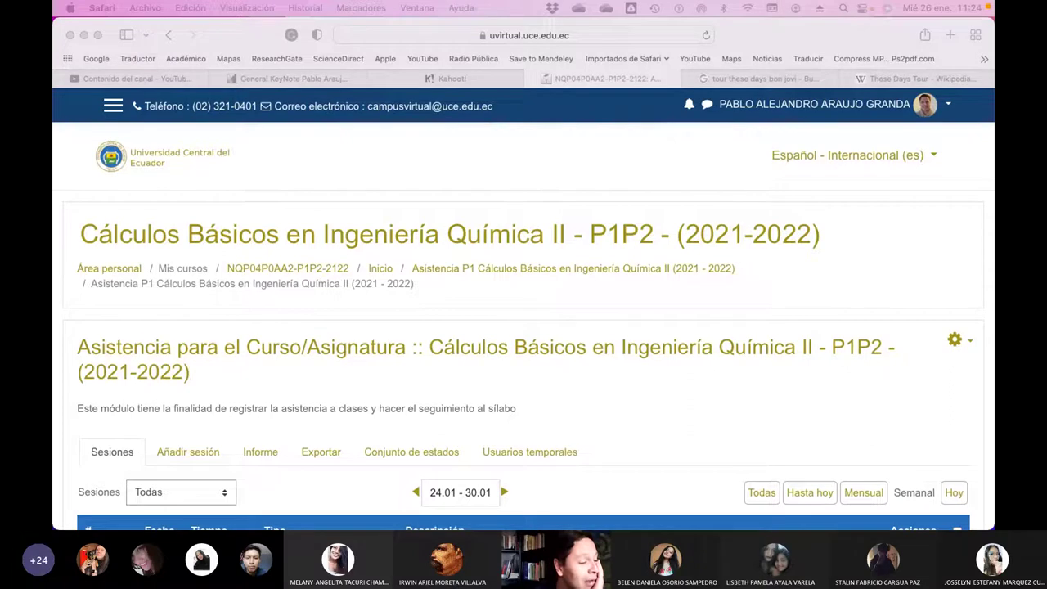
{"action": "scroll", "coordinate": [676, 376], "scroll_direction": "down", "scroll_amount": 4}
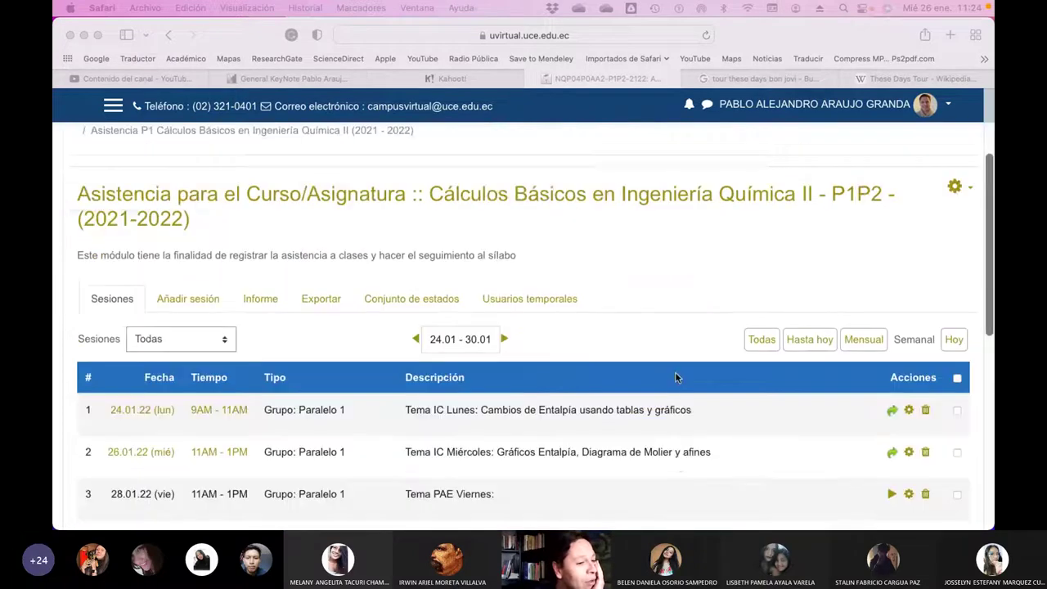
{"action": "scroll", "coordinate": [675, 377], "scroll_direction": "down", "scroll_amount": 3}
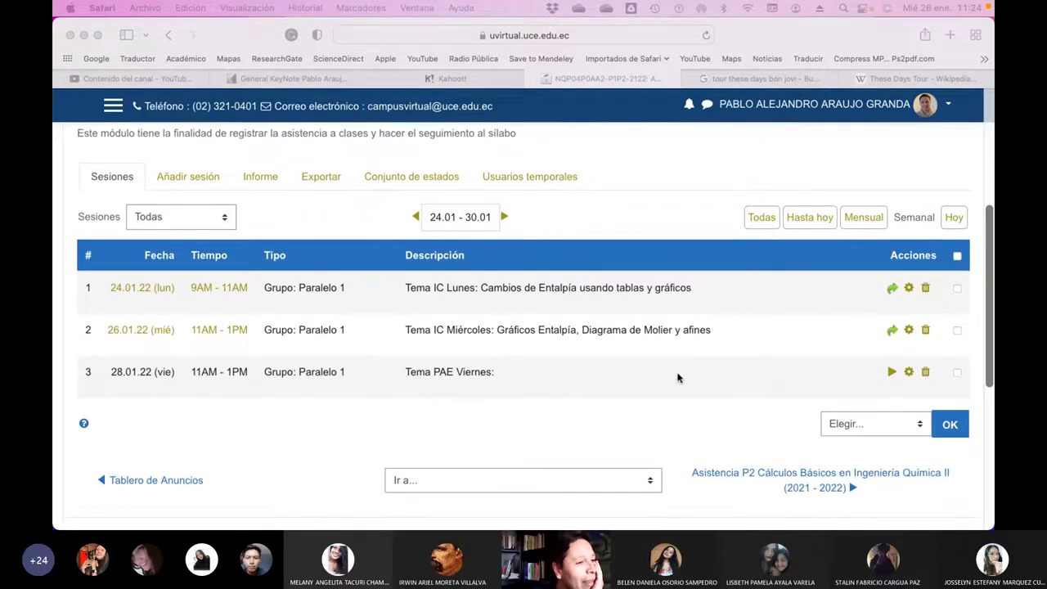
{"action": "scroll", "coordinate": [678, 378], "scroll_direction": "up", "scroll_amount": 7}
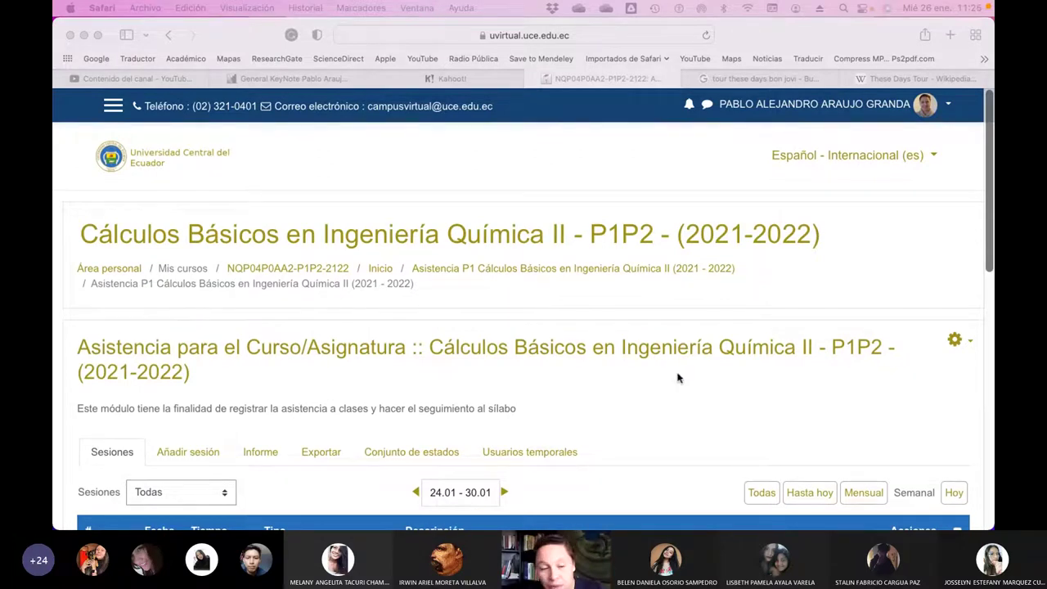
Switch to the PowerPoint presentation "5. Cambios de Entalpía".
{"action": "key", "text": "super+Tab"}
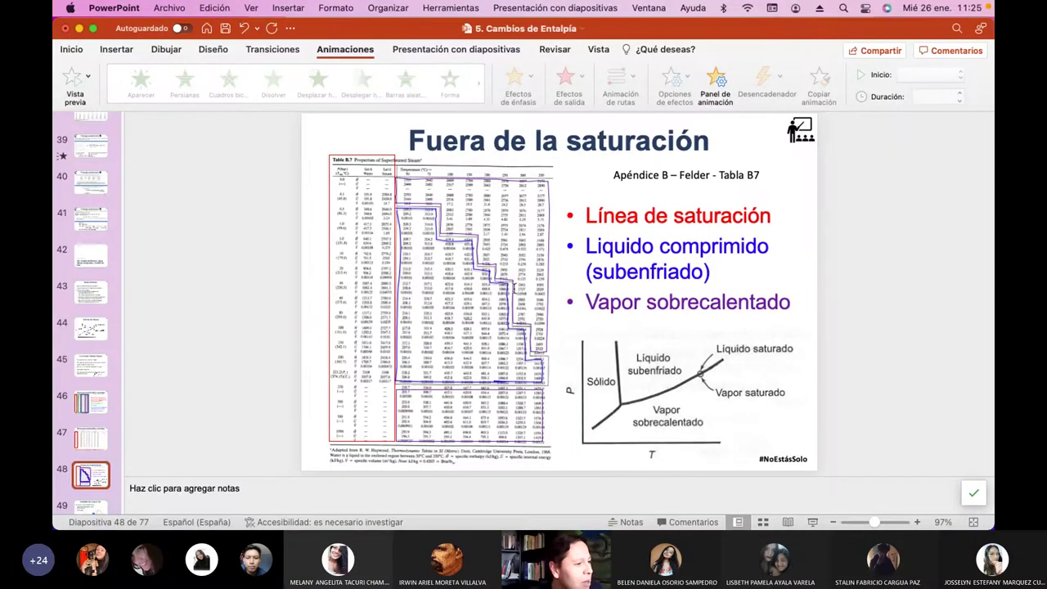
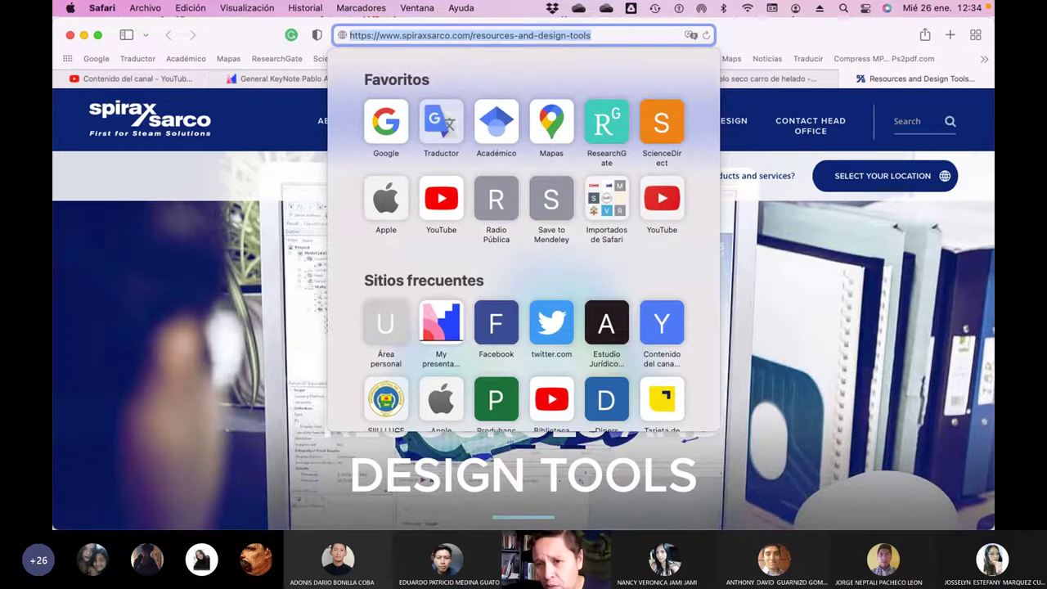
Look over the steam tables and CAD library sections on Spirax Sarco's Resources and Design Tools page.
{"action": "key", "text": "super+Tab"}
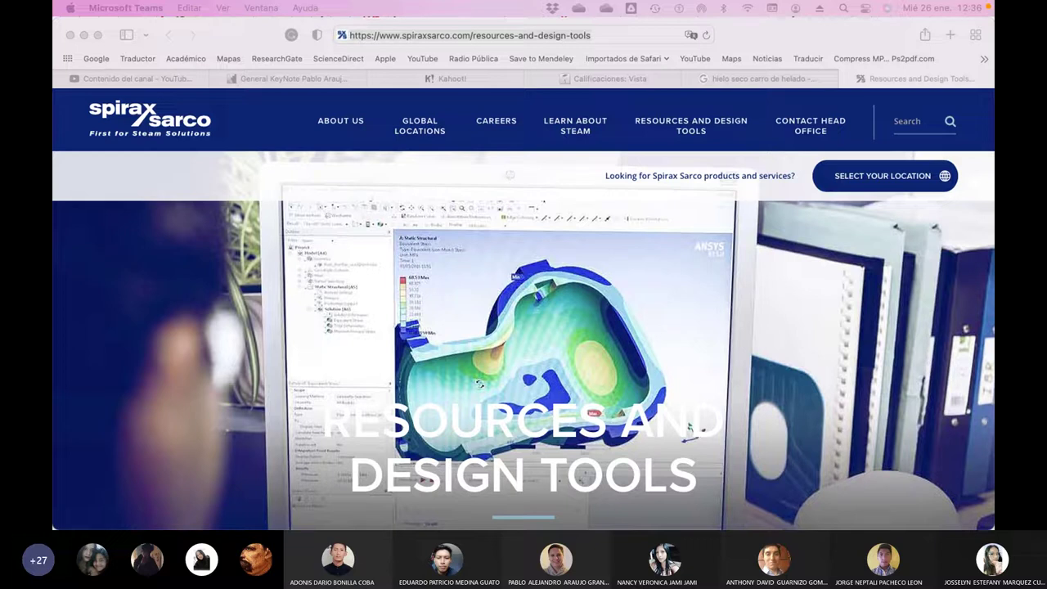
{"action": "scroll", "coordinate": [564, 381], "scroll_direction": "down", "scroll_amount": 5}
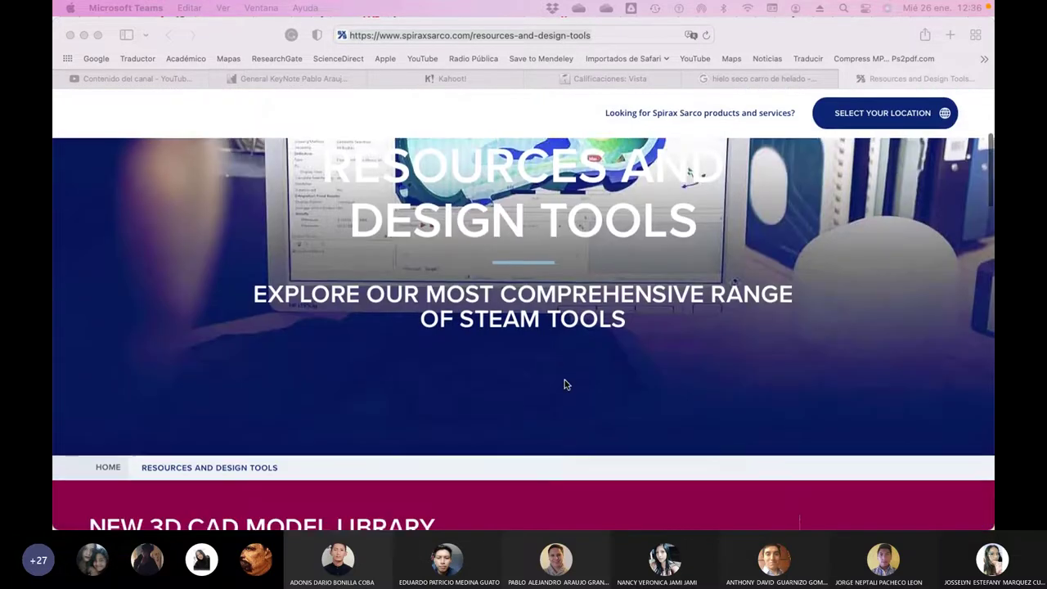
{"action": "scroll", "coordinate": [565, 384], "scroll_direction": "down", "scroll_amount": 3}
{"action": "scroll", "coordinate": [564, 383], "scroll_direction": "down", "scroll_amount": 2}
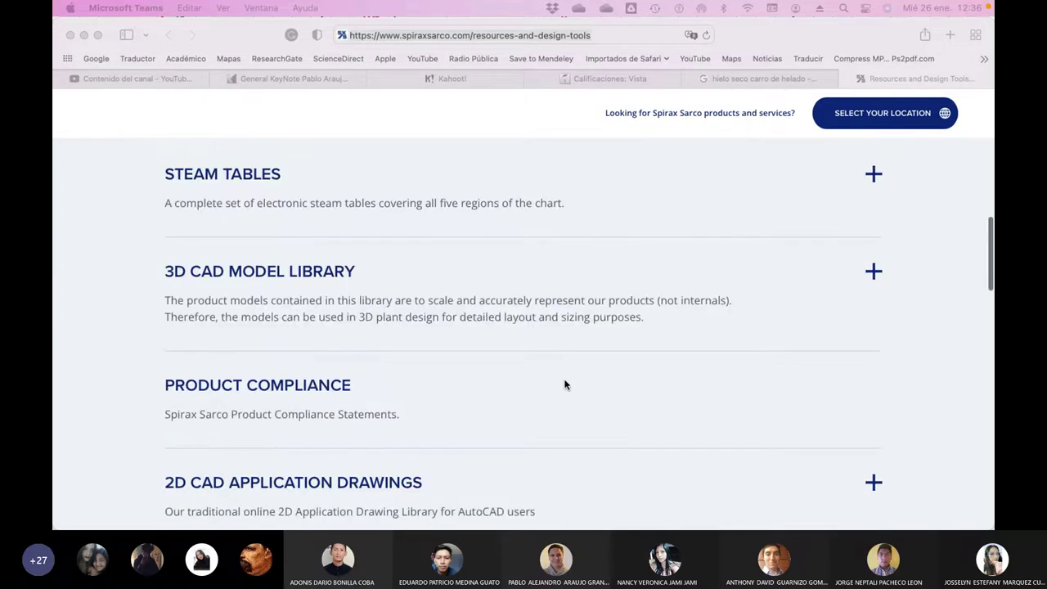
{"action": "scroll", "coordinate": [565, 384], "scroll_direction": "up", "scroll_amount": 5}
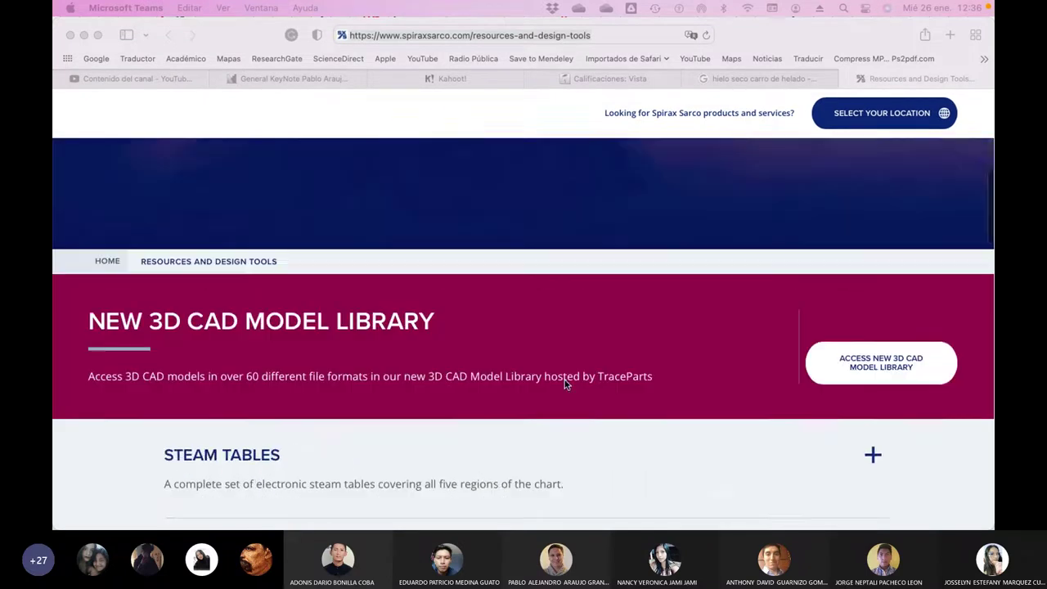
Expand the Steam Tables section of the Resources and Design Tools page to list its region calculators.
{"action": "scroll", "coordinate": [565, 385], "scroll_direction": "down", "scroll_amount": 3}
{"action": "scroll", "coordinate": [565, 384], "scroll_direction": "down", "scroll_amount": 2}
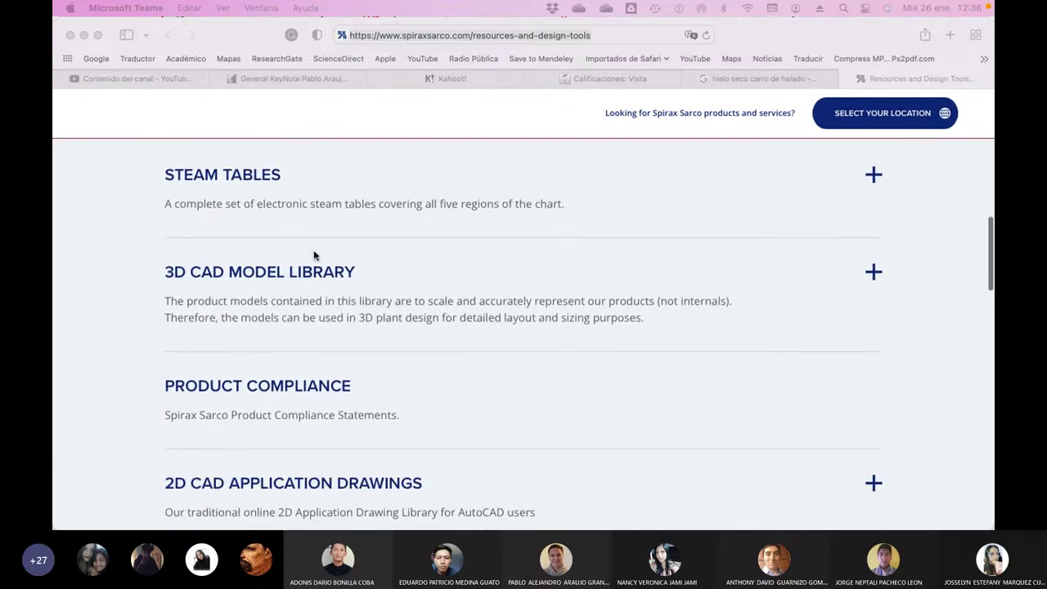
{"action": "left_click", "coordinate": [433, 156]}
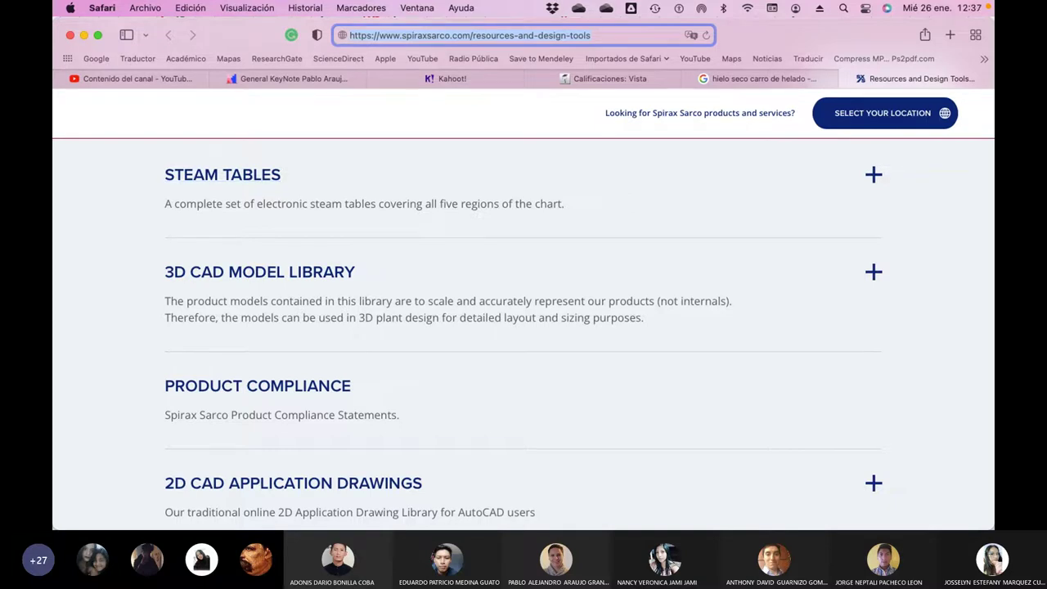
{"action": "key", "text": "super+Tab"}
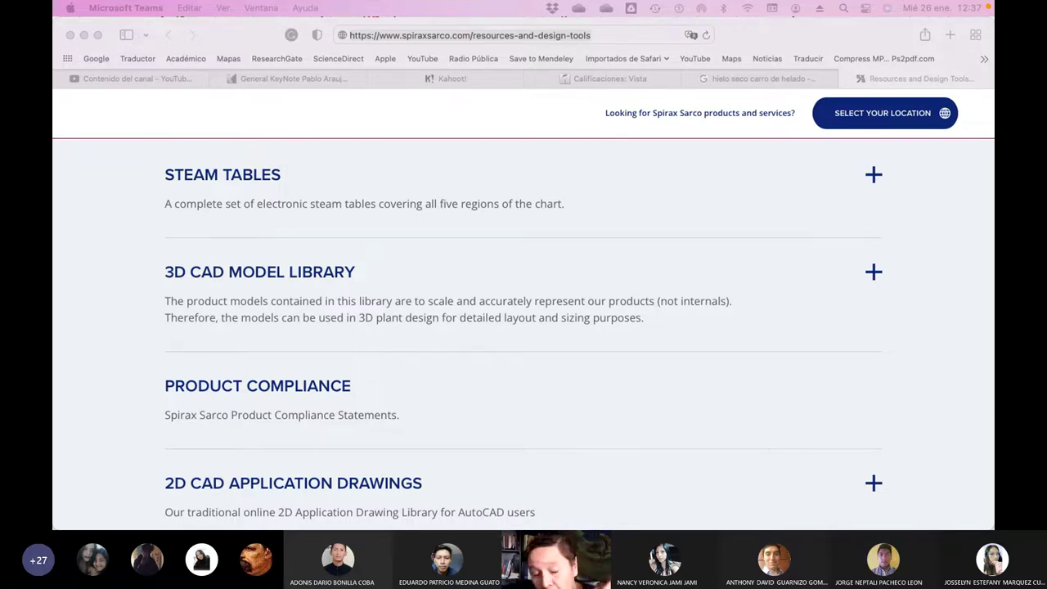
{"action": "left_click", "coordinate": [218, 201]}
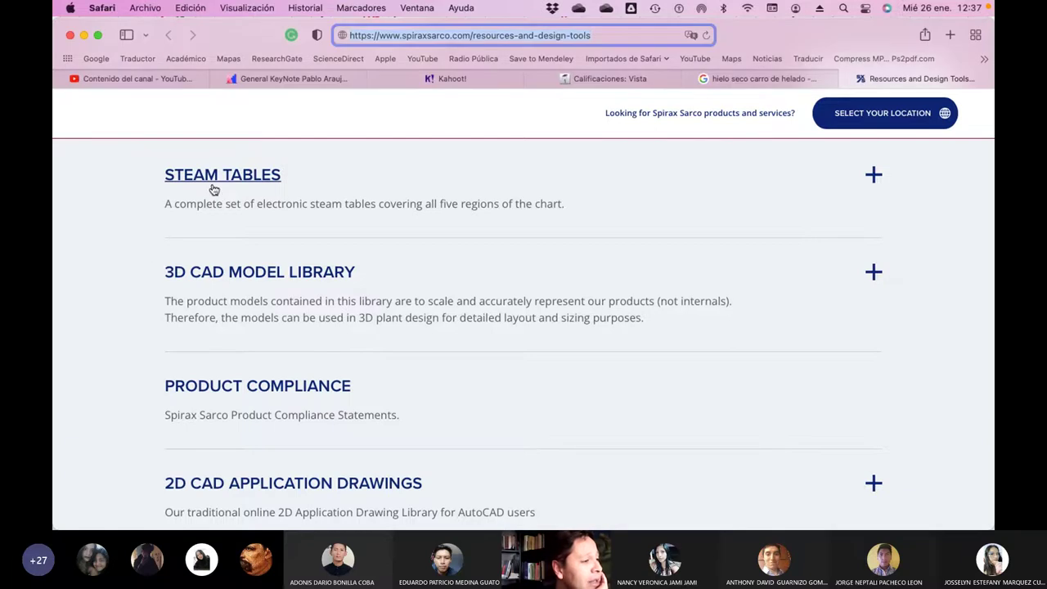
{"action": "left_click", "coordinate": [246, 180]}
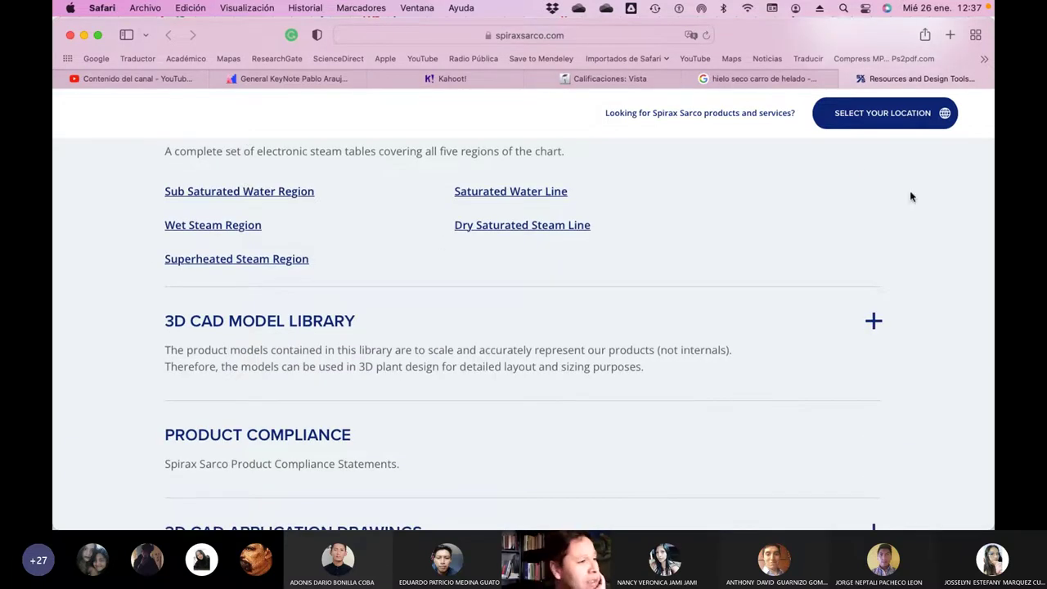
Open the Saturated Water Line steam table calculator and look over its input and result fields.
{"action": "scroll", "coordinate": [652, 257], "scroll_direction": "up", "scroll_amount": 3}
{"action": "scroll", "coordinate": [652, 257], "scroll_direction": "down", "scroll_amount": 4}
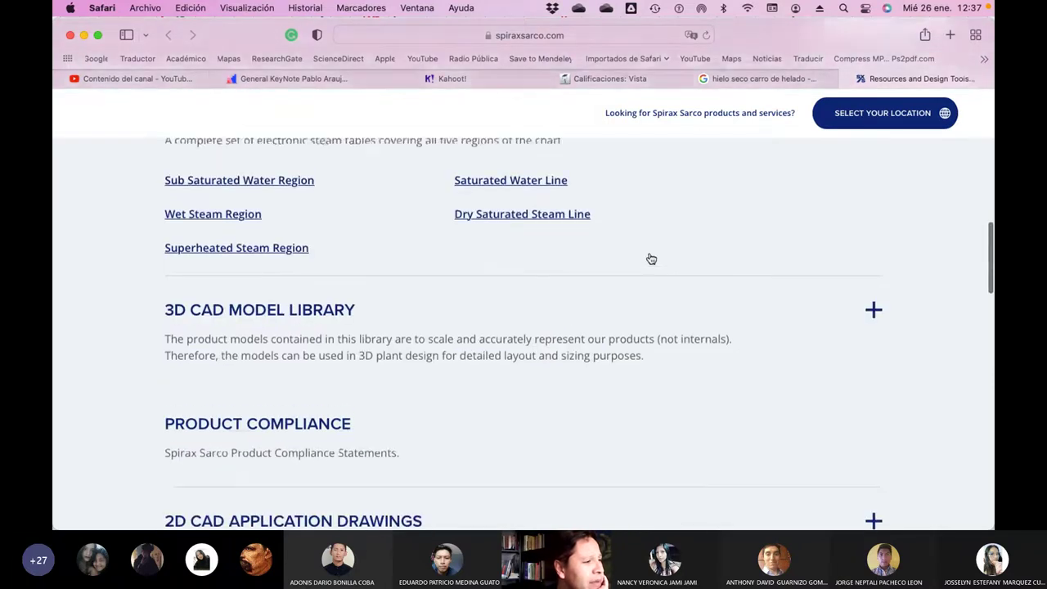
{"action": "scroll", "coordinate": [651, 259], "scroll_direction": "up", "scroll_amount": 1}
{"action": "scroll", "coordinate": [651, 259], "scroll_direction": "up", "scroll_amount": 1}
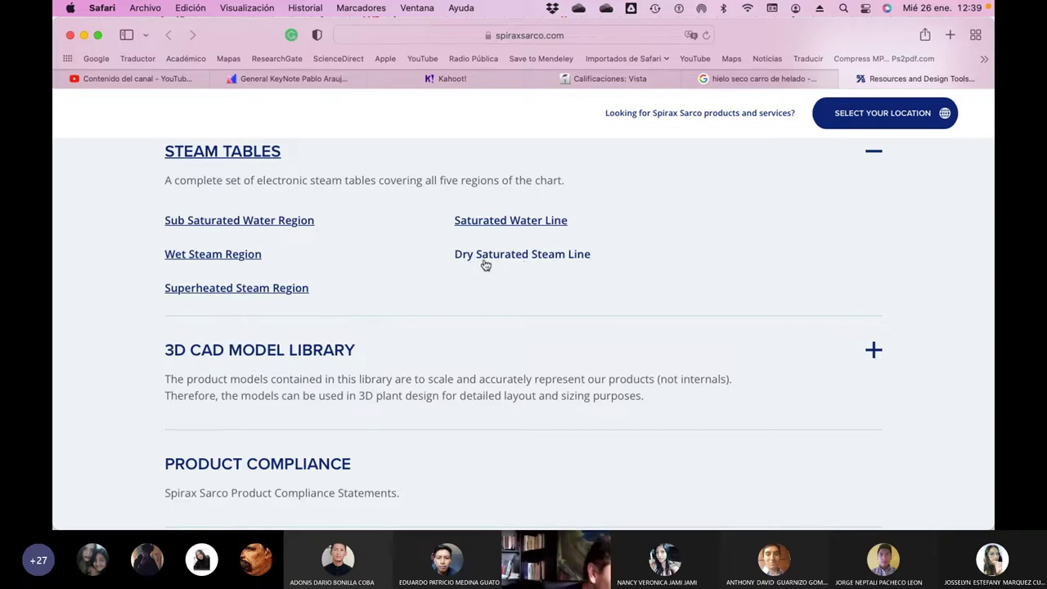
{"action": "left_click", "coordinate": [506, 225]}
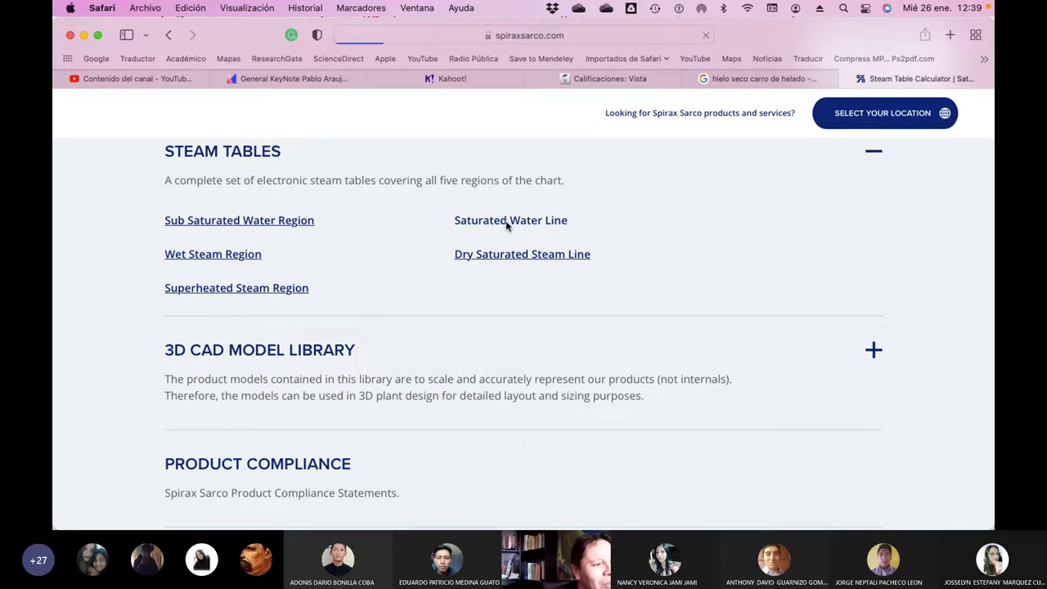
{"action": "scroll", "coordinate": [512, 293], "scroll_direction": "down", "scroll_amount": 10}
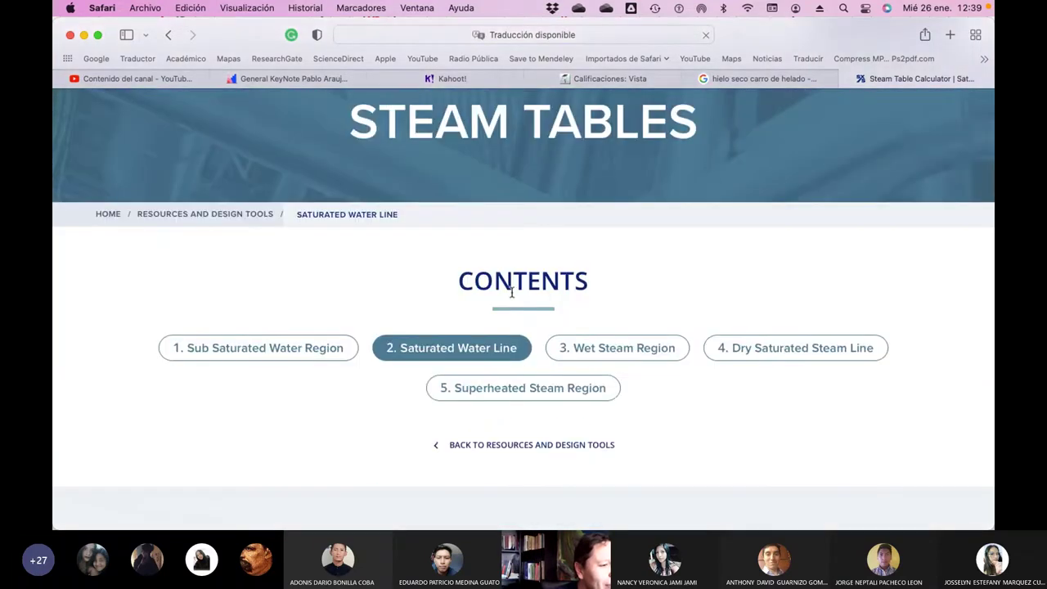
{"action": "scroll", "coordinate": [499, 270], "scroll_direction": "up", "scroll_amount": 2}
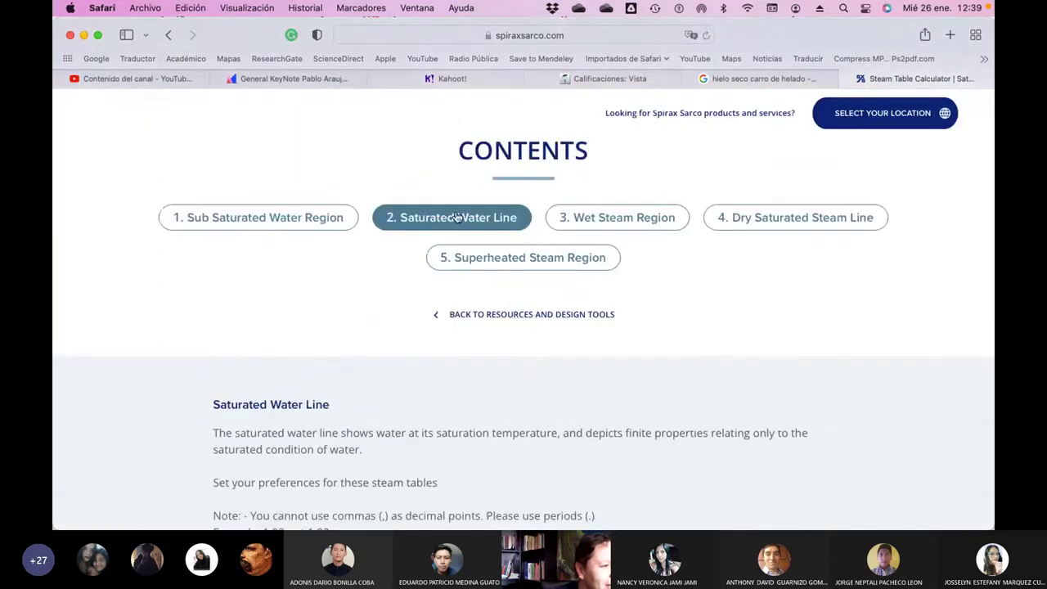
{"action": "scroll", "coordinate": [488, 382], "scroll_direction": "down", "scroll_amount": 5}
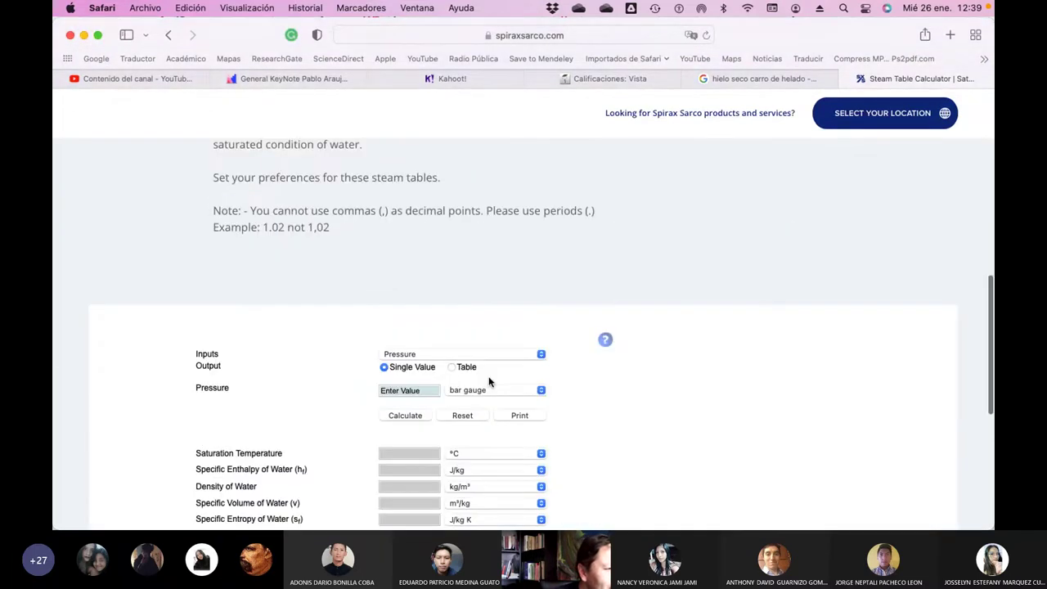
{"action": "scroll", "coordinate": [693, 385], "scroll_direction": "down", "scroll_amount": 3}
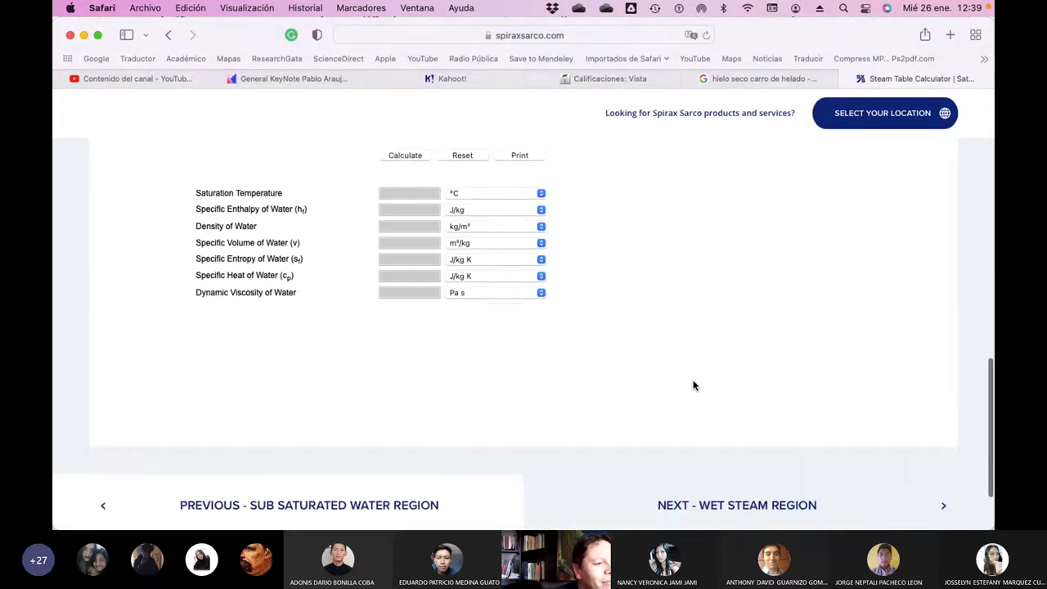
Calculate the saturated water properties using Saturation Temperature as the input, with a single value of 92 °C.
{"action": "scroll", "coordinate": [693, 384], "scroll_direction": "up", "scroll_amount": 2}
{"action": "scroll", "coordinate": [646, 352], "scroll_direction": "down", "scroll_amount": 1}
{"action": "left_click", "coordinate": [541, 242]}
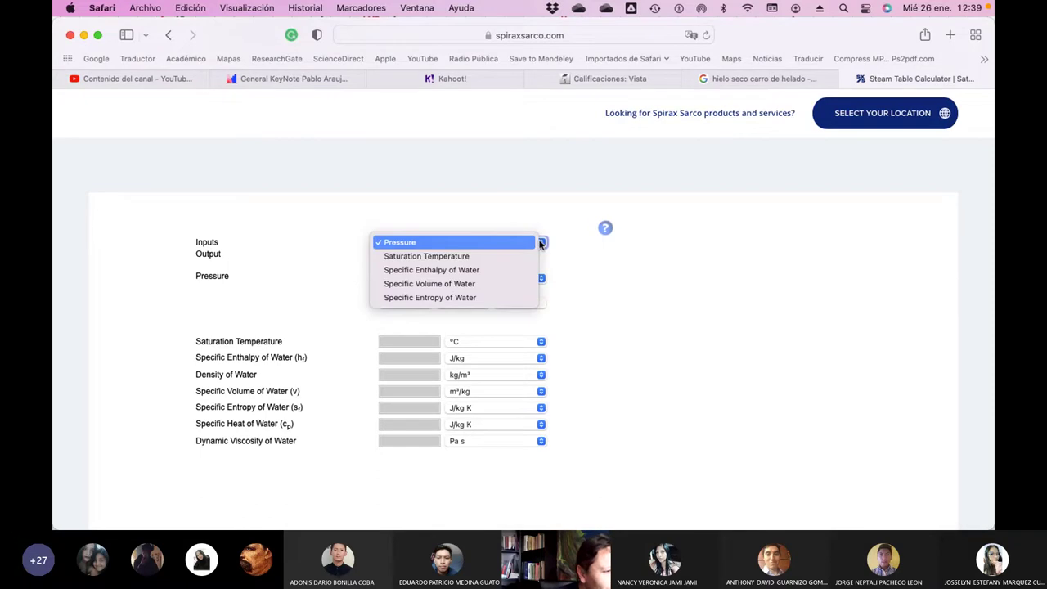
{"action": "left_click", "coordinate": [523, 256]}
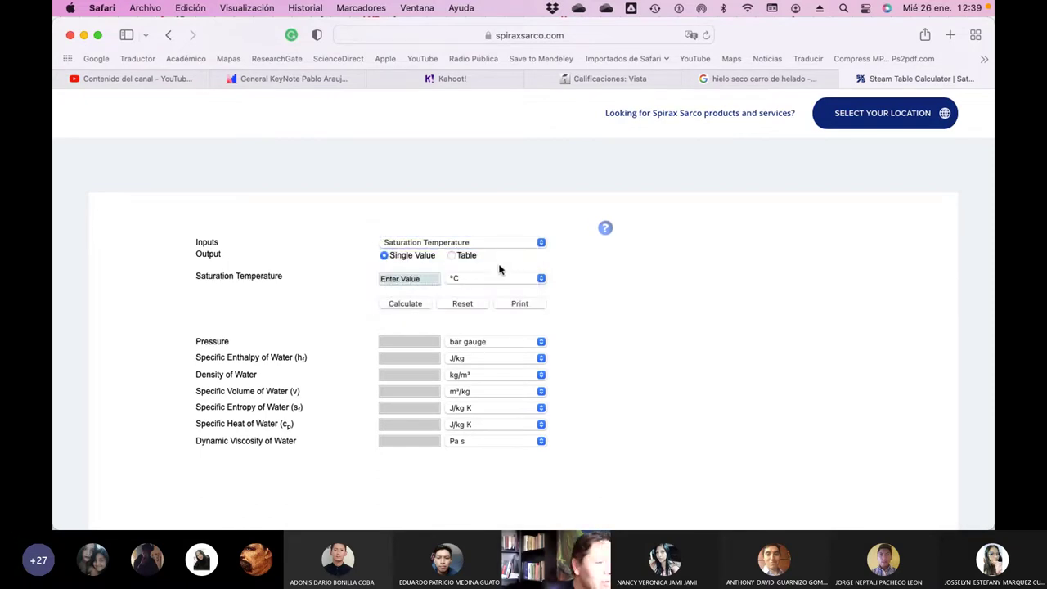
{"action": "left_click", "coordinate": [541, 279]}
{"action": "left_click", "coordinate": [542, 280]}
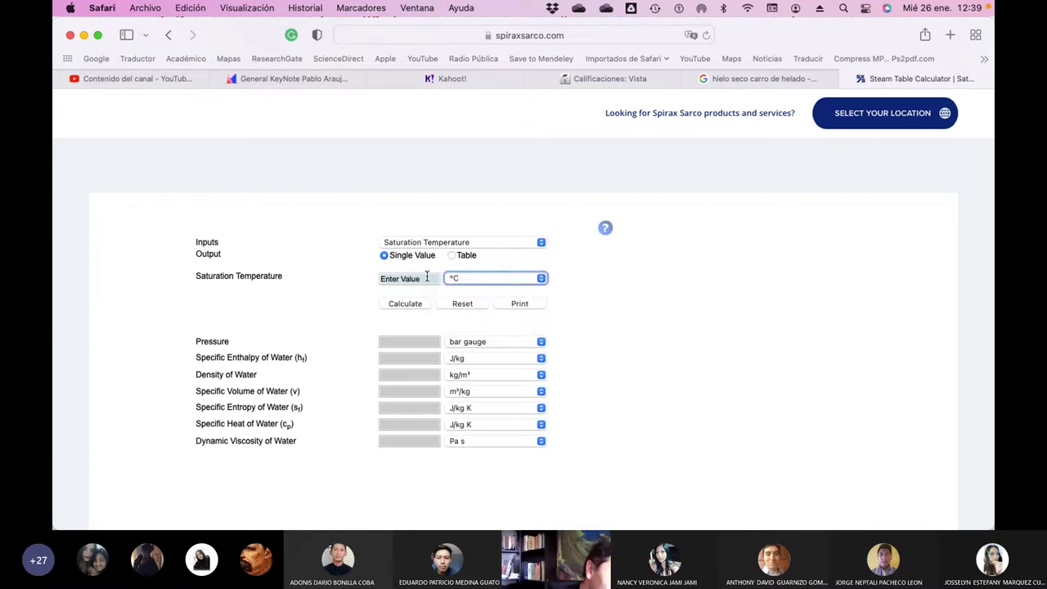
{"action": "left_click", "coordinate": [426, 278]}
{"action": "type", "text": "92"}
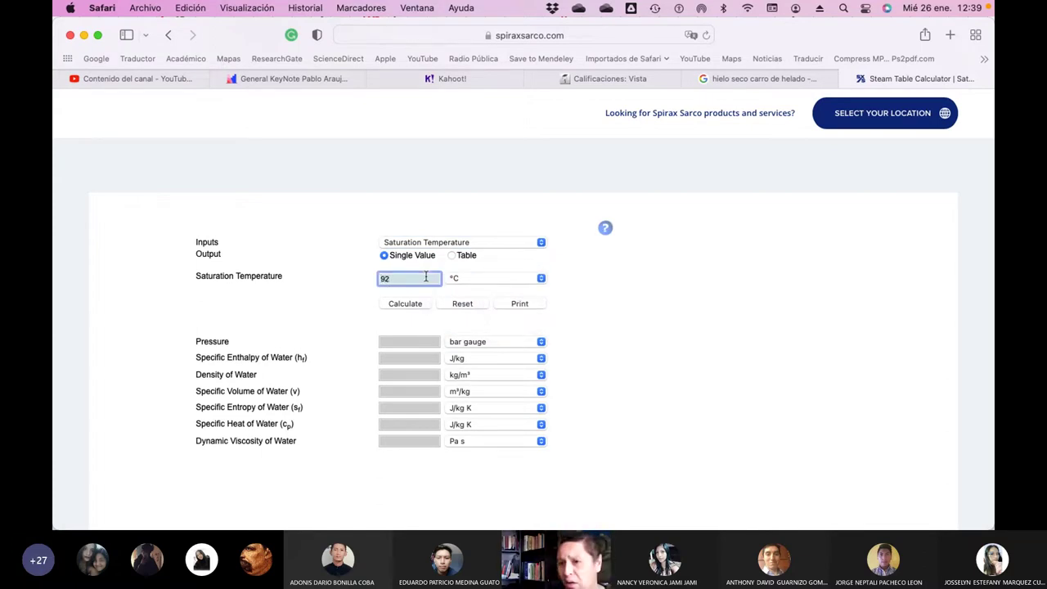
{"action": "left_click", "coordinate": [406, 304]}
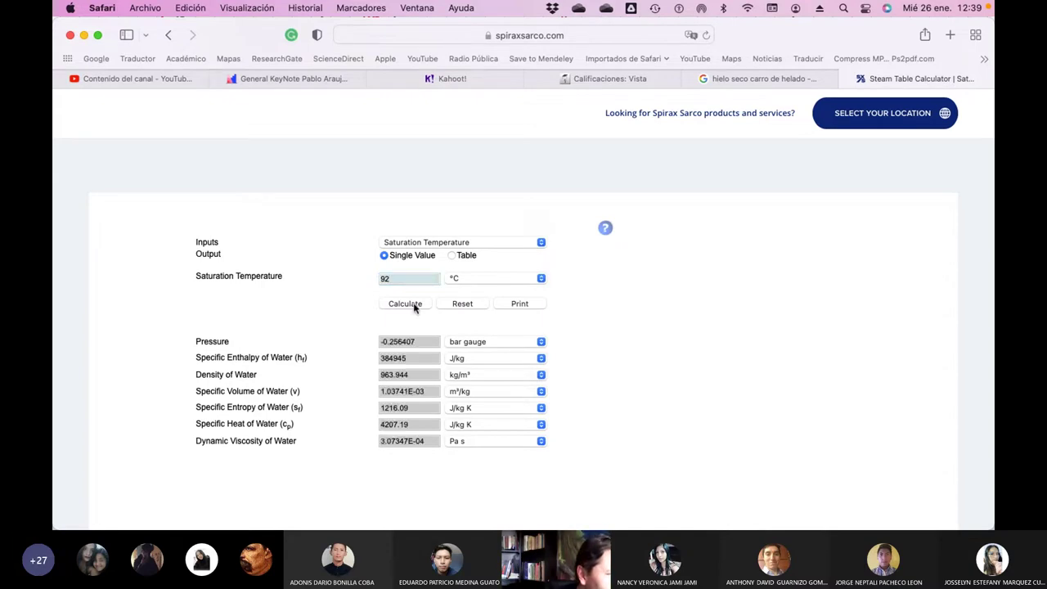
Try to convert the calculated pressure by switching its unit to mm Hg (Torr) gauge.
{"action": "left_click", "coordinate": [540, 342]}
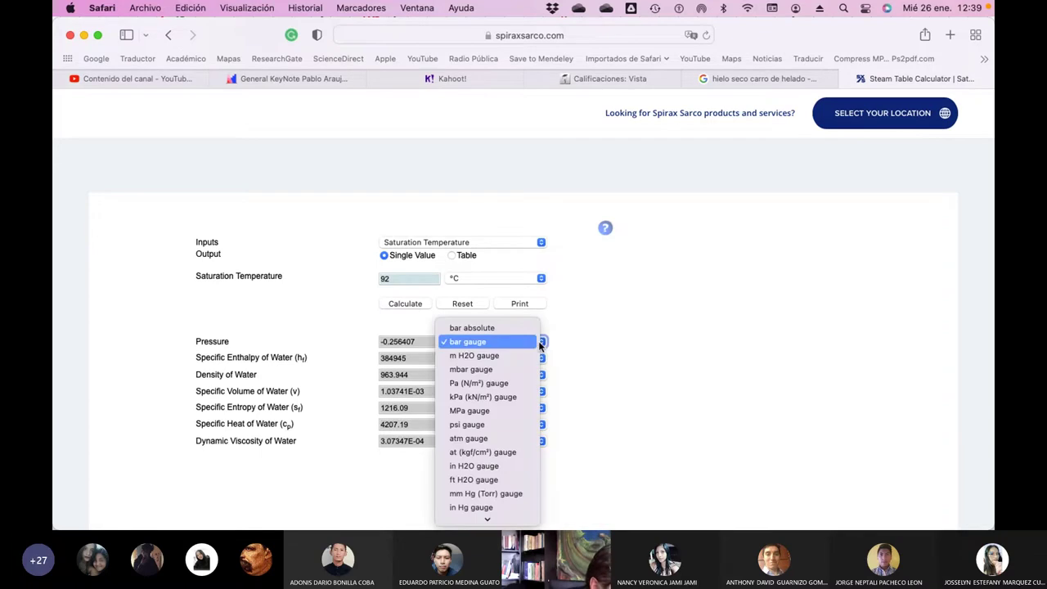
{"action": "left_click", "coordinate": [567, 344]}
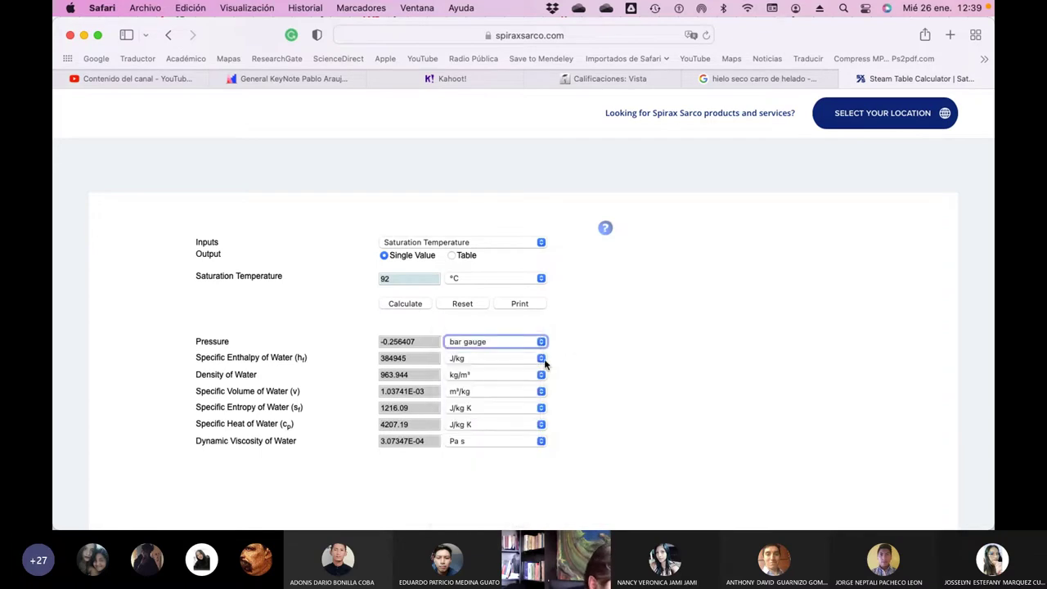
{"action": "left_click", "coordinate": [541, 344]}
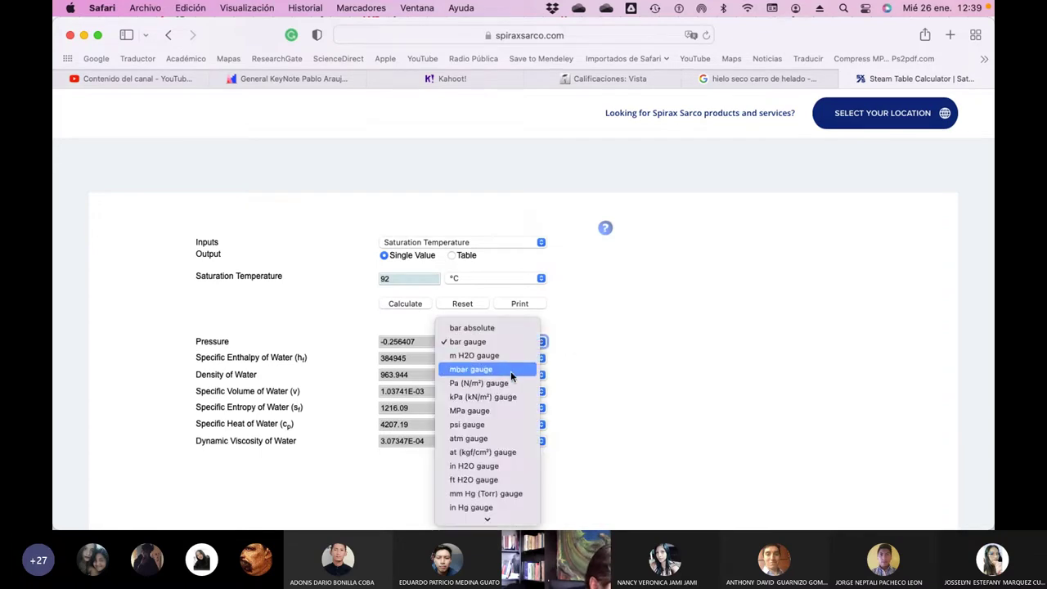
{"action": "scroll", "coordinate": [518, 464], "scroll_direction": "down", "scroll_amount": 1}
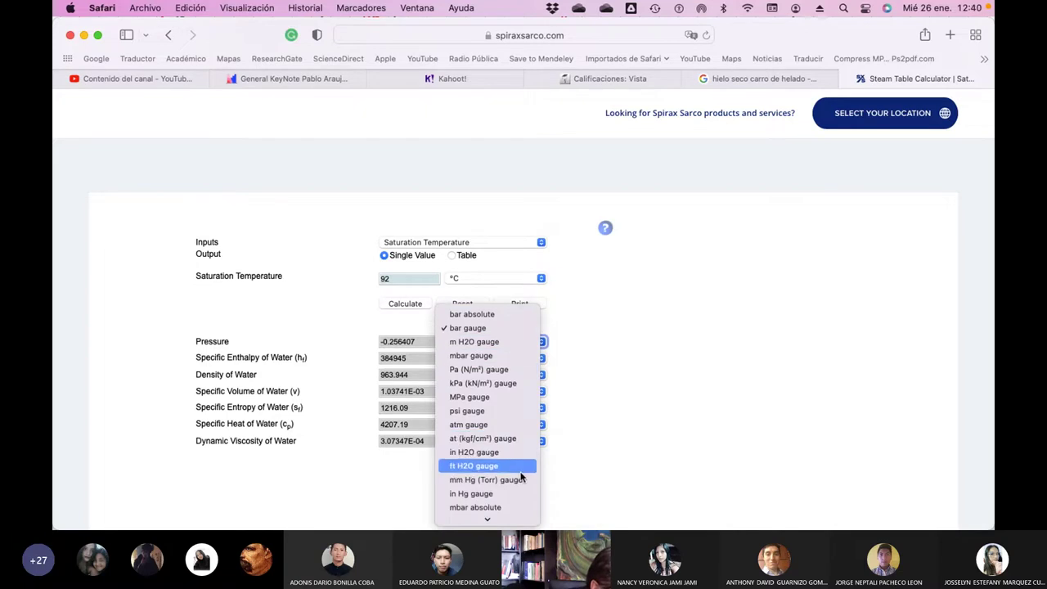
{"action": "left_click", "coordinate": [518, 481]}
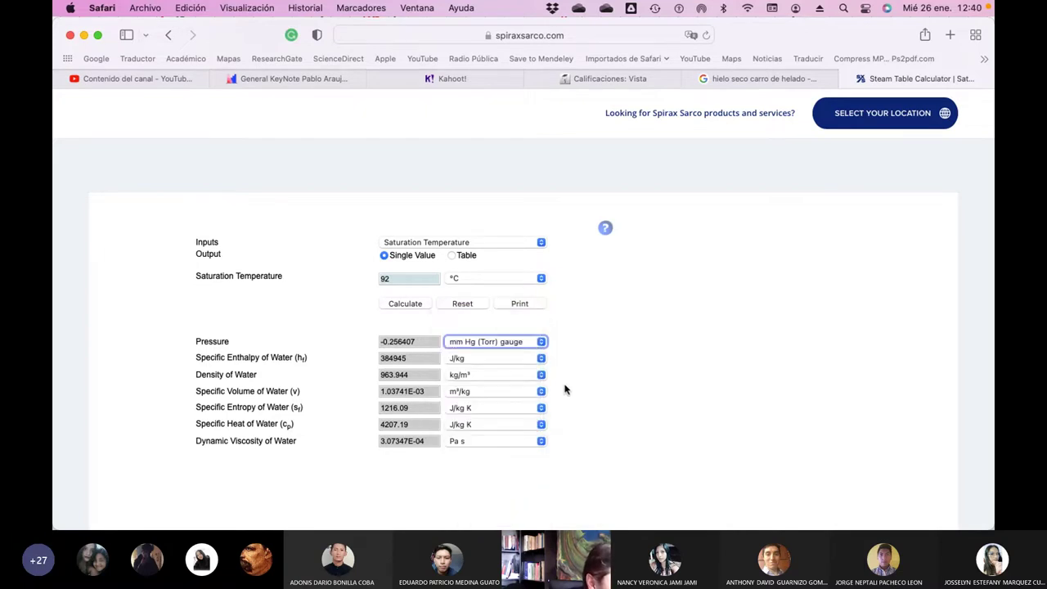
{"action": "left_click", "coordinate": [429, 31]}
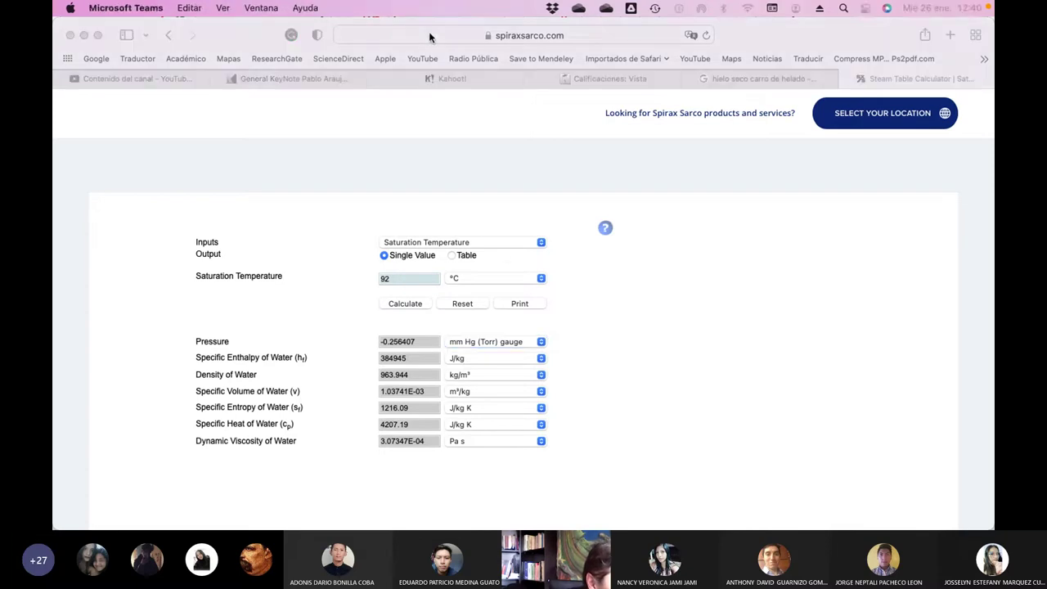
{"action": "left_click", "coordinate": [409, 305]}
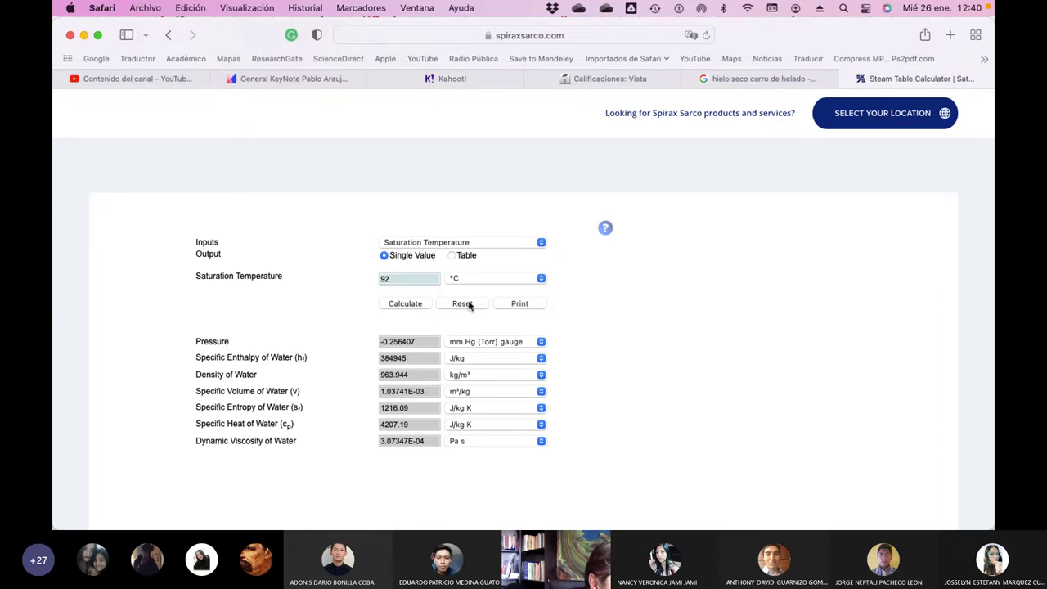
Reset the calculator, set the pressure unit to mm Hg (Torr) gauge and recalculate for a saturation temperature of 92 °C.
{"action": "left_click", "coordinate": [465, 305]}
{"action": "left_click", "coordinate": [542, 343]}
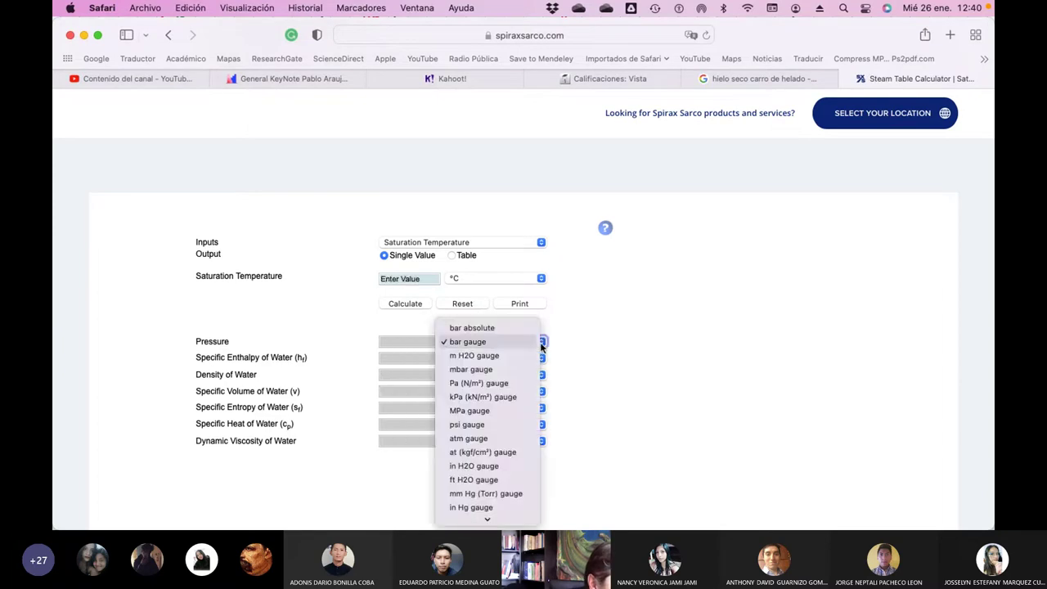
{"action": "scroll", "coordinate": [522, 461], "scroll_direction": "down", "scroll_amount": 3}
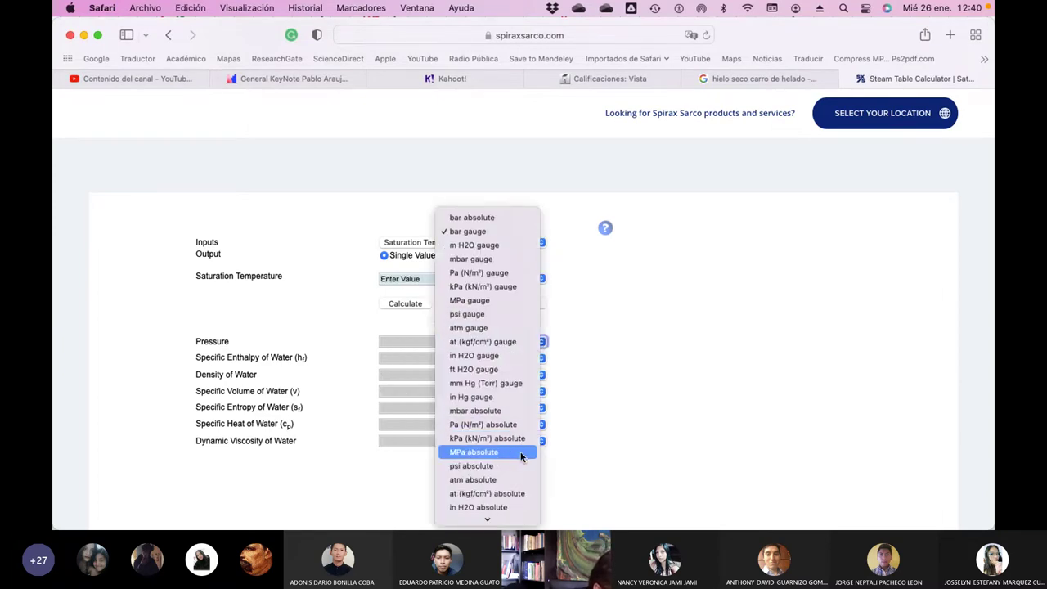
{"action": "left_click", "coordinate": [514, 383]}
{"action": "left_click", "coordinate": [418, 278]}
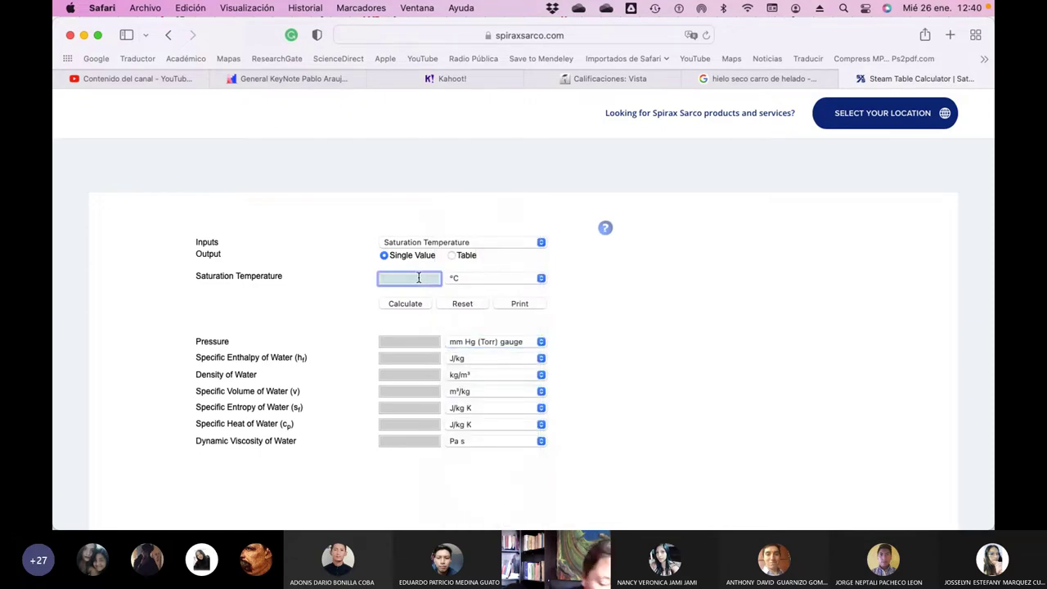
{"action": "type", "text": "92"}
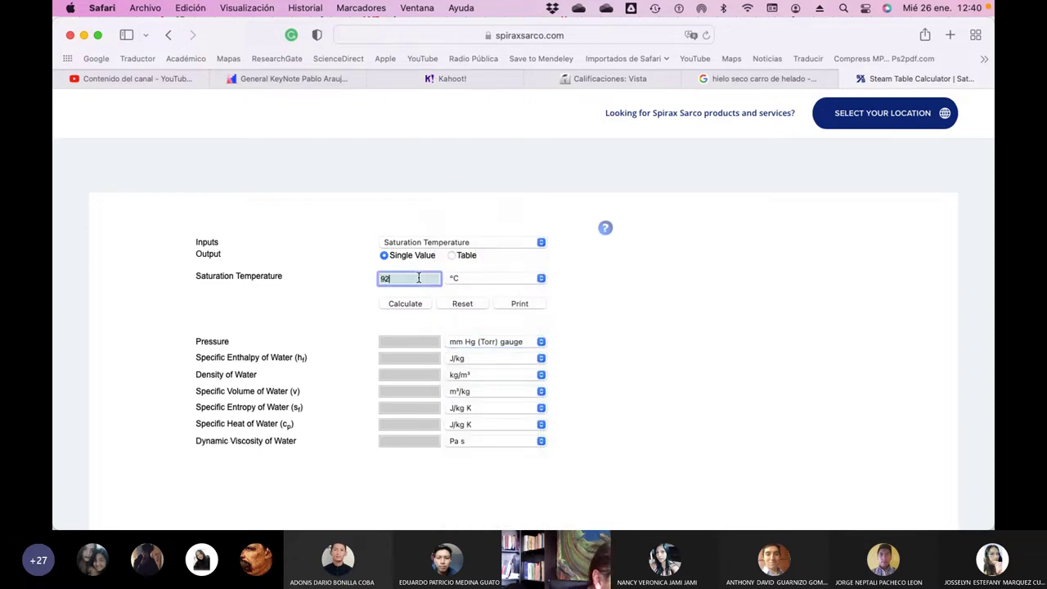
{"action": "left_click", "coordinate": [416, 304]}
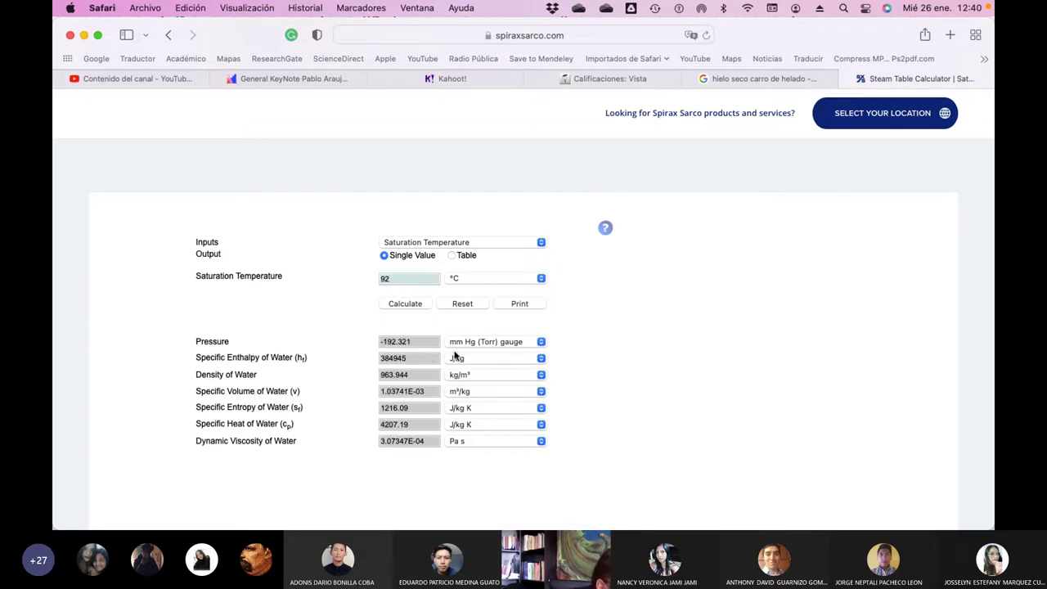
{"action": "left_click", "coordinate": [541, 342]}
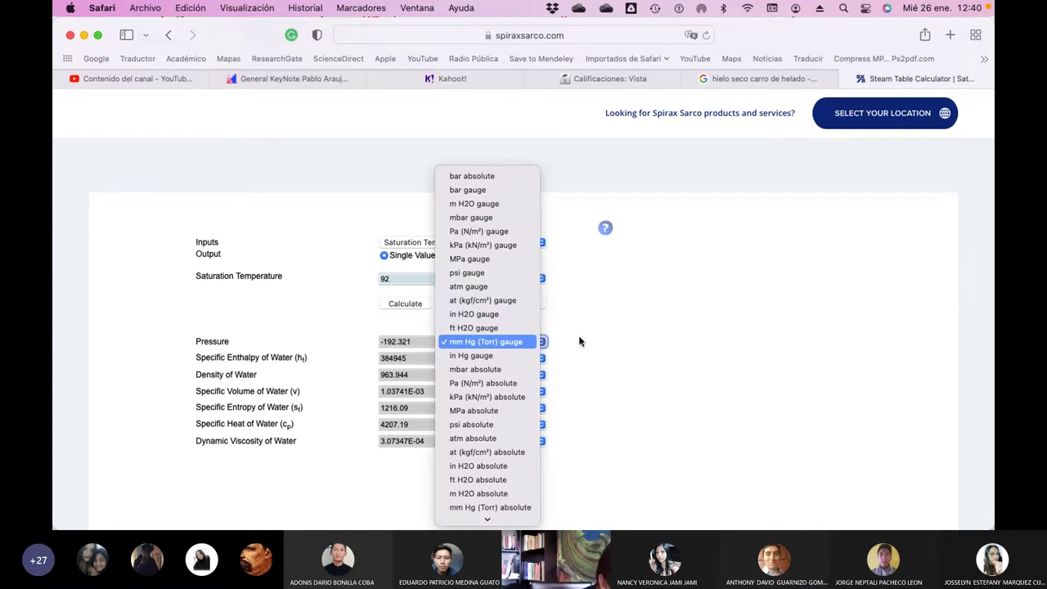
{"action": "left_click", "coordinate": [580, 342]}
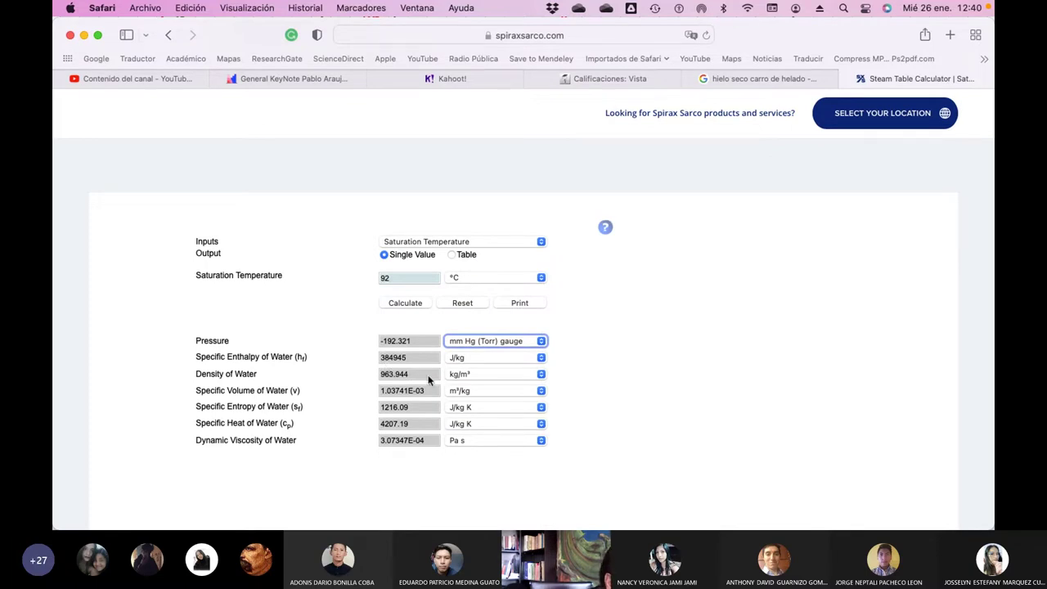
Open the Wet Steam Region calculator from the steam tables contents and go to its input form.
{"action": "scroll", "coordinate": [598, 375], "scroll_direction": "up", "scroll_amount": 1}
{"action": "scroll", "coordinate": [599, 376], "scroll_direction": "up", "scroll_amount": 9}
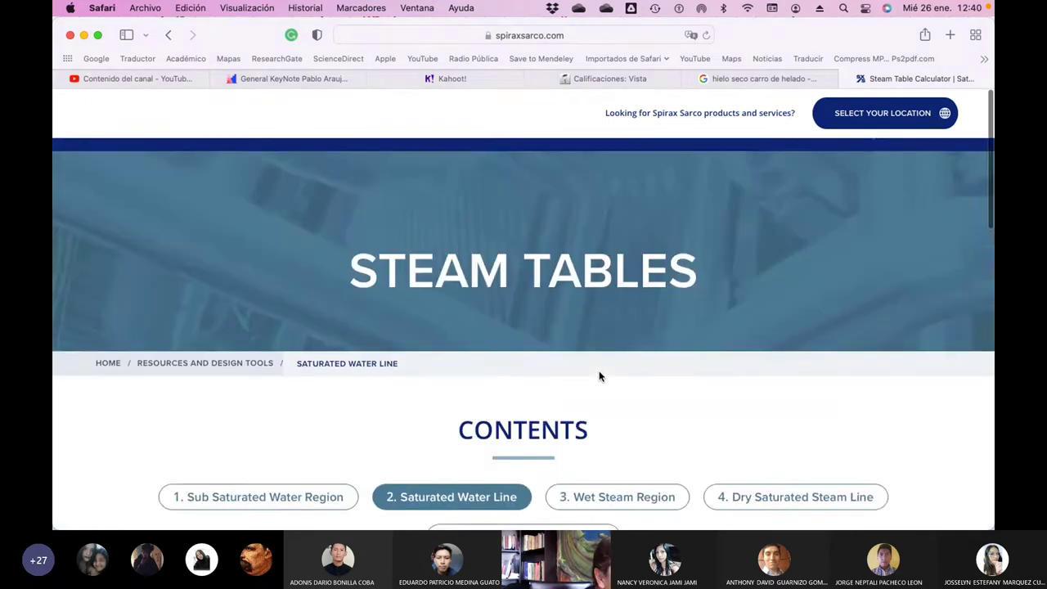
{"action": "scroll", "coordinate": [599, 376], "scroll_direction": "down", "scroll_amount": 5}
{"action": "scroll", "coordinate": [599, 375], "scroll_direction": "up", "scroll_amount": 4}
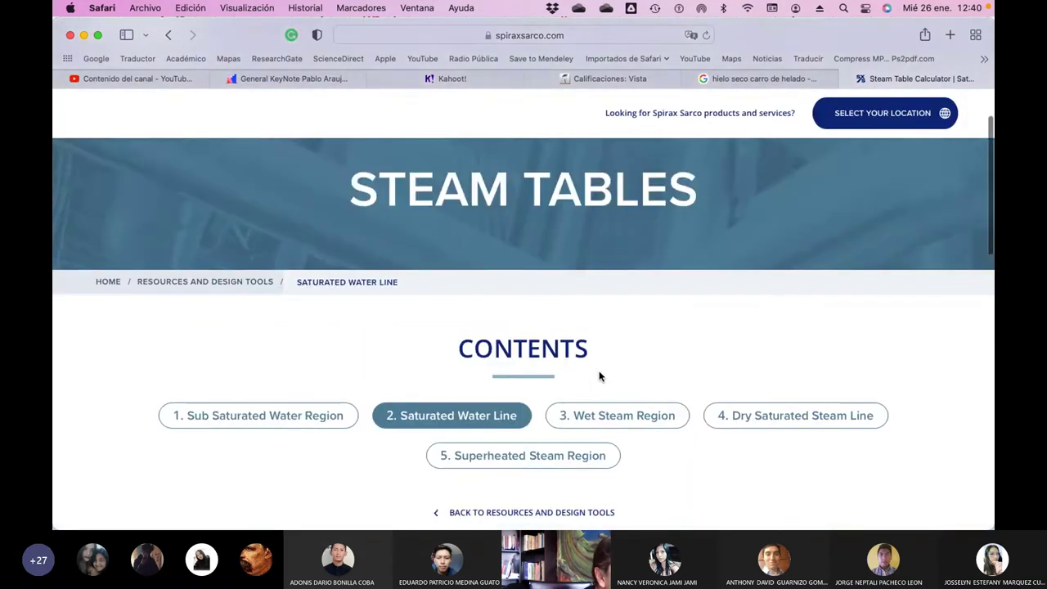
{"action": "scroll", "coordinate": [598, 377], "scroll_direction": "down", "scroll_amount": 1}
{"action": "left_click", "coordinate": [618, 367]}
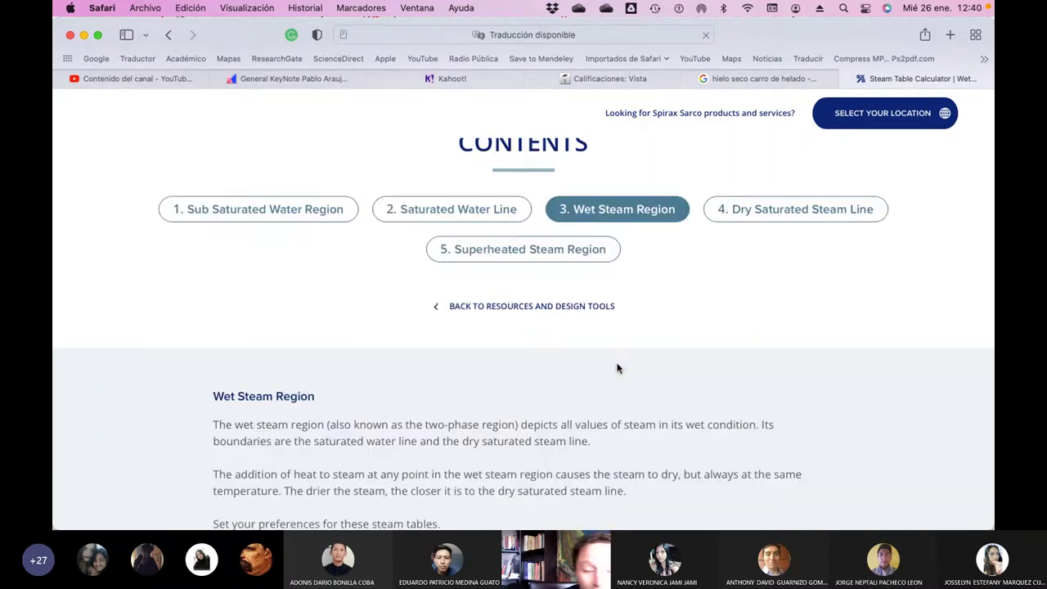
{"action": "scroll", "coordinate": [601, 358], "scroll_direction": "down", "scroll_amount": 10}
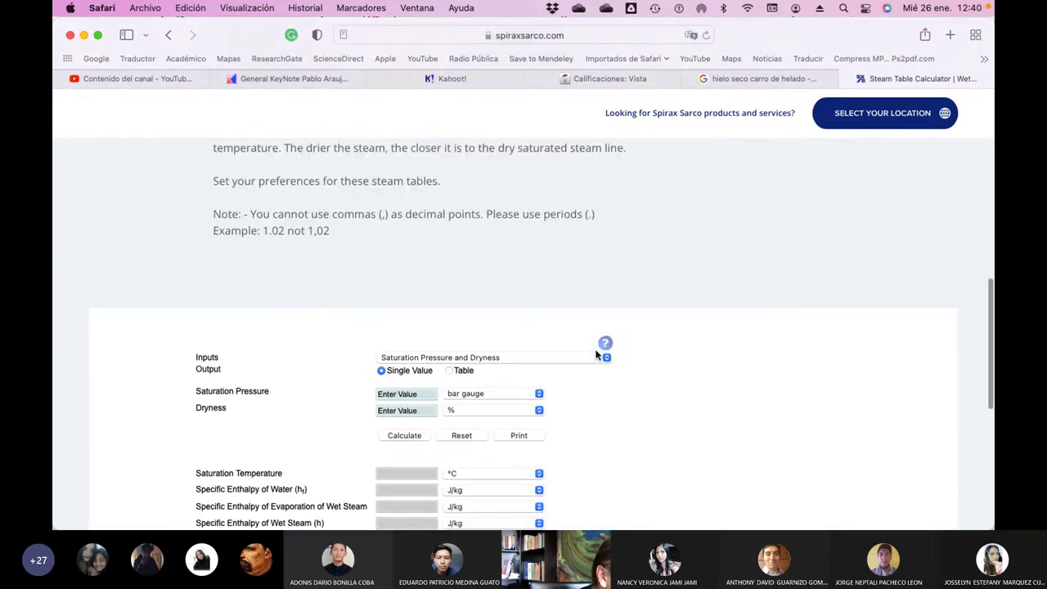
Set the wet steam calculator's Saturation Pressure to 542 with mm Hg (Torr) gauge as its unit.
{"action": "scroll", "coordinate": [591, 352], "scroll_direction": "down", "scroll_amount": 5}
{"action": "scroll", "coordinate": [589, 351], "scroll_direction": "up", "scroll_amount": 3}
{"action": "left_click", "coordinate": [539, 290]}
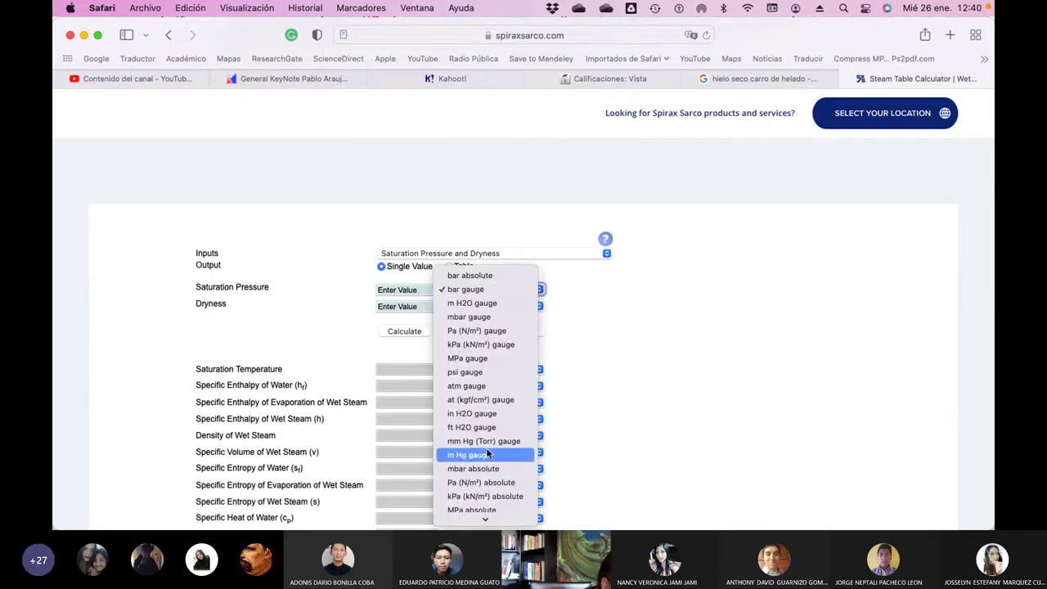
{"action": "scroll", "coordinate": [486, 448], "scroll_direction": "down", "scroll_amount": 3}
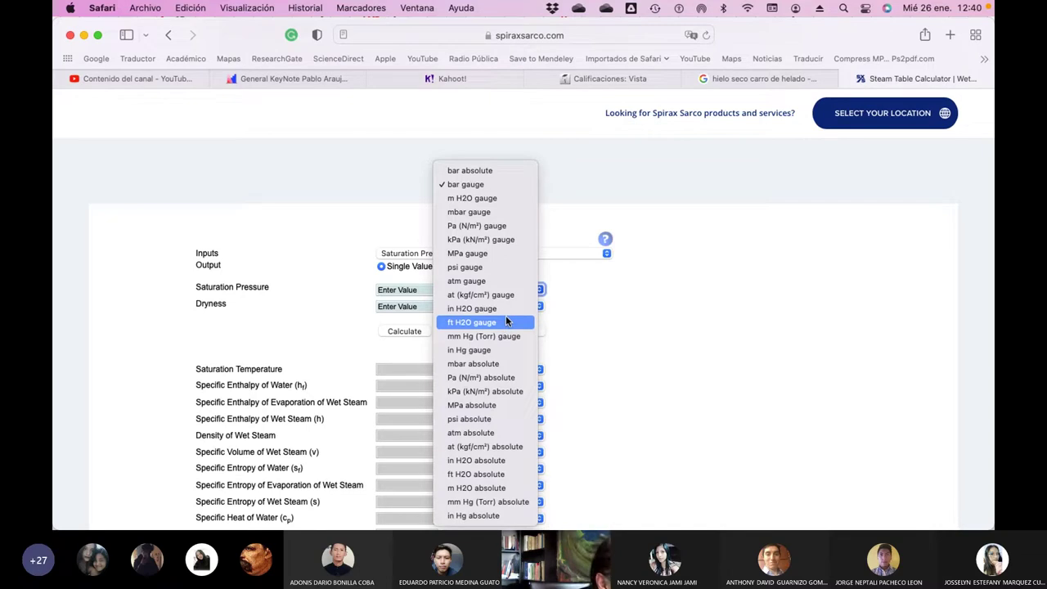
{"action": "left_click", "coordinate": [505, 337]}
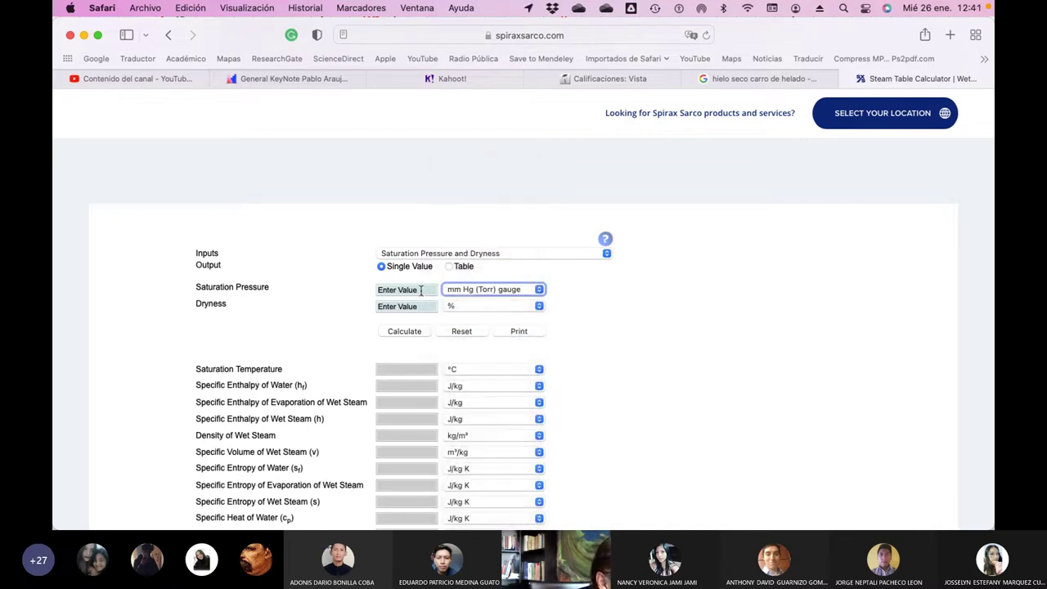
{"action": "left_click", "coordinate": [421, 290]}
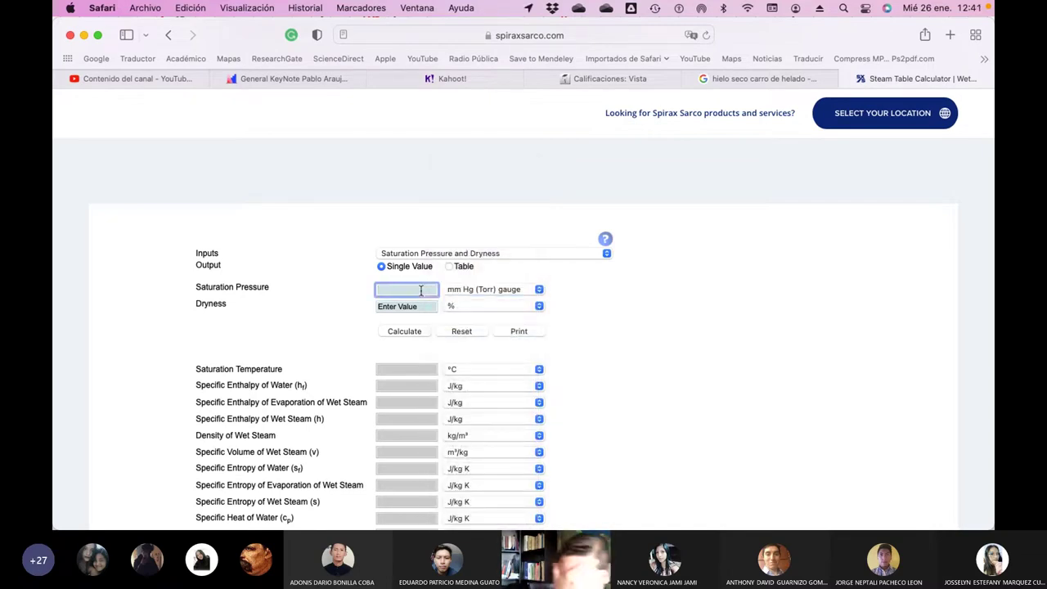
{"action": "type", "text": "542"}
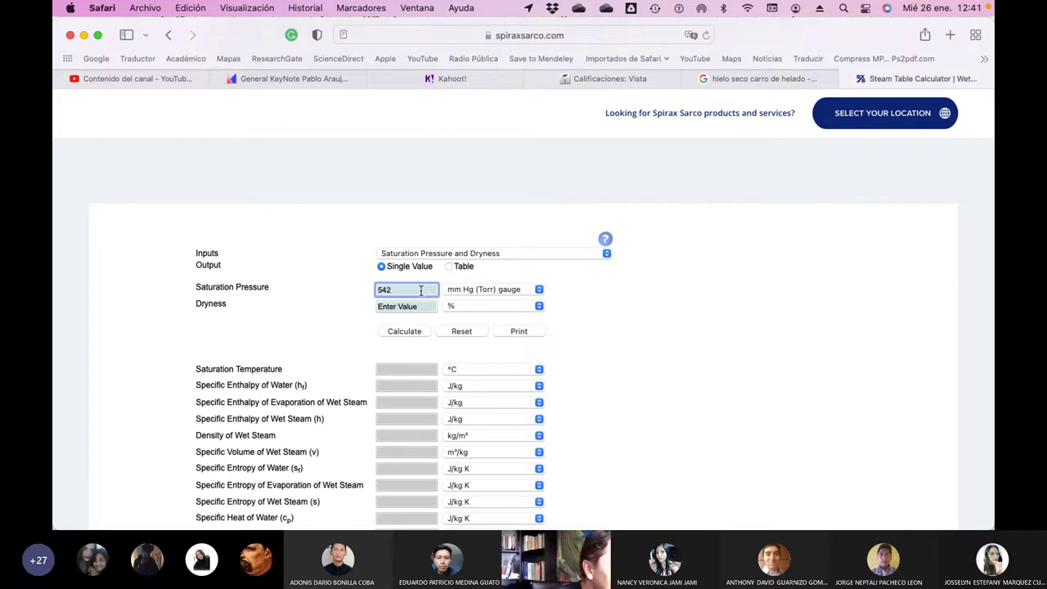
Enter a dryness of 50 % and calculate the wet steam properties.
{"action": "left_click", "coordinate": [540, 307]}
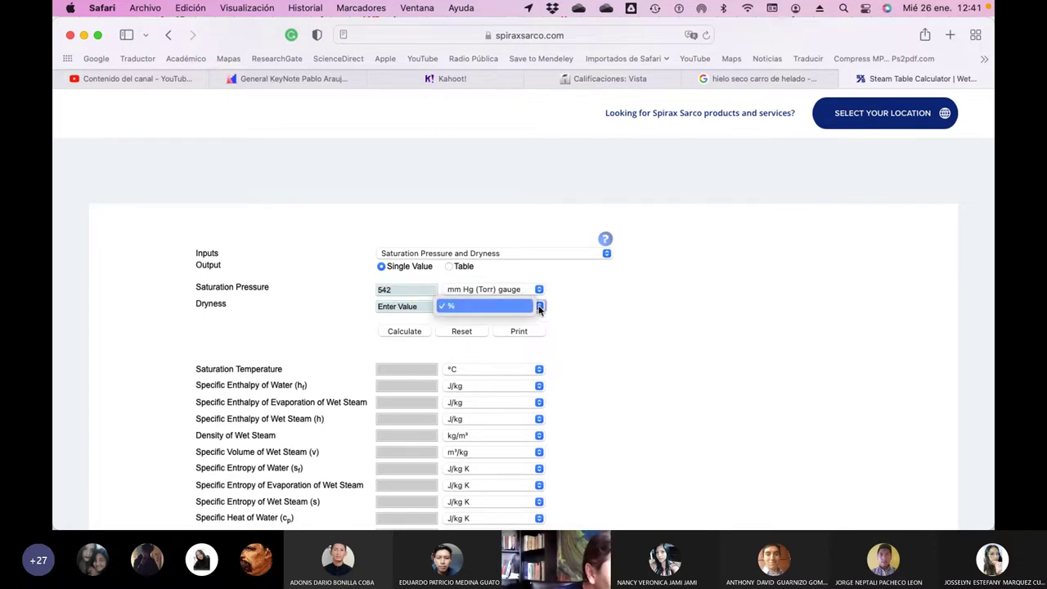
{"action": "left_click", "coordinate": [491, 306]}
{"action": "left_click", "coordinate": [416, 306]}
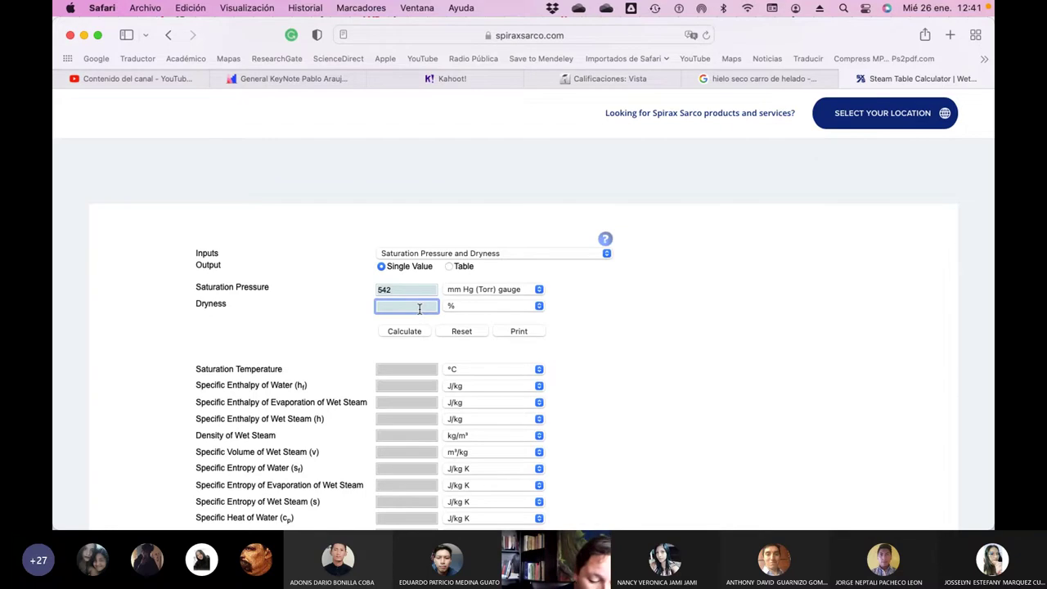
{"action": "type", "text": "50"}
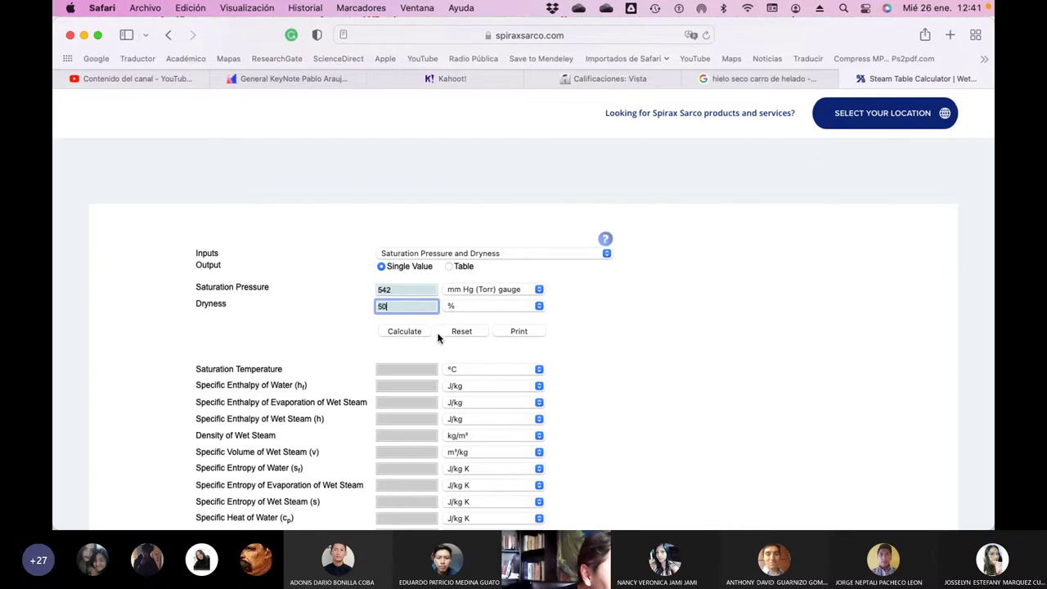
{"action": "left_click", "coordinate": [416, 332]}
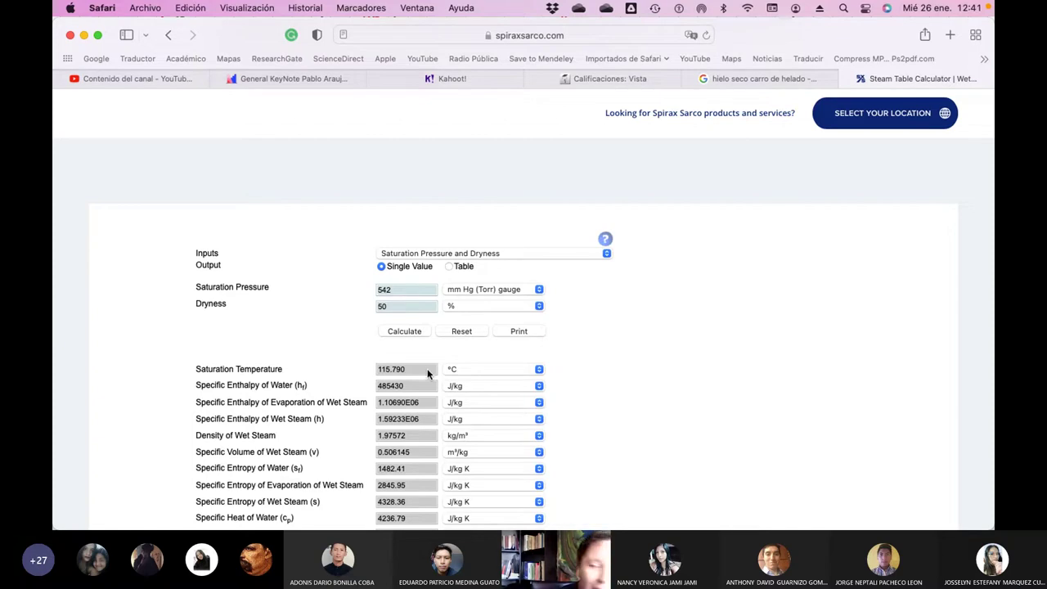
Change the dryness to 30 % and recalculate the wet steam properties.
{"action": "left_click", "coordinate": [399, 307]}
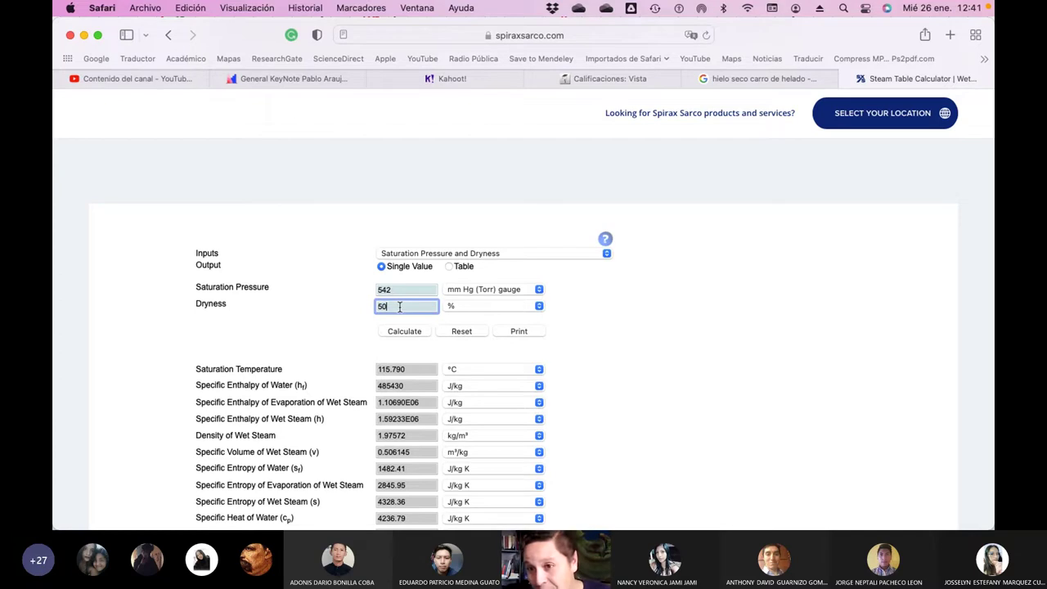
{"action": "key", "text": "BackSpace"}
{"action": "key", "text": "BackSpace"}
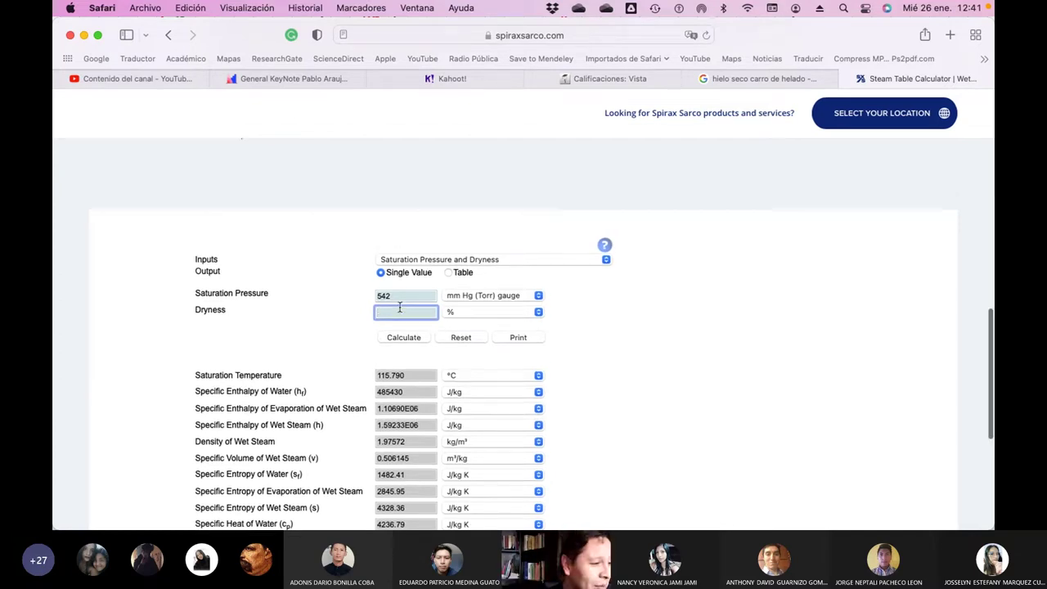
{"action": "scroll", "coordinate": [400, 307], "scroll_direction": "up", "scroll_amount": 3}
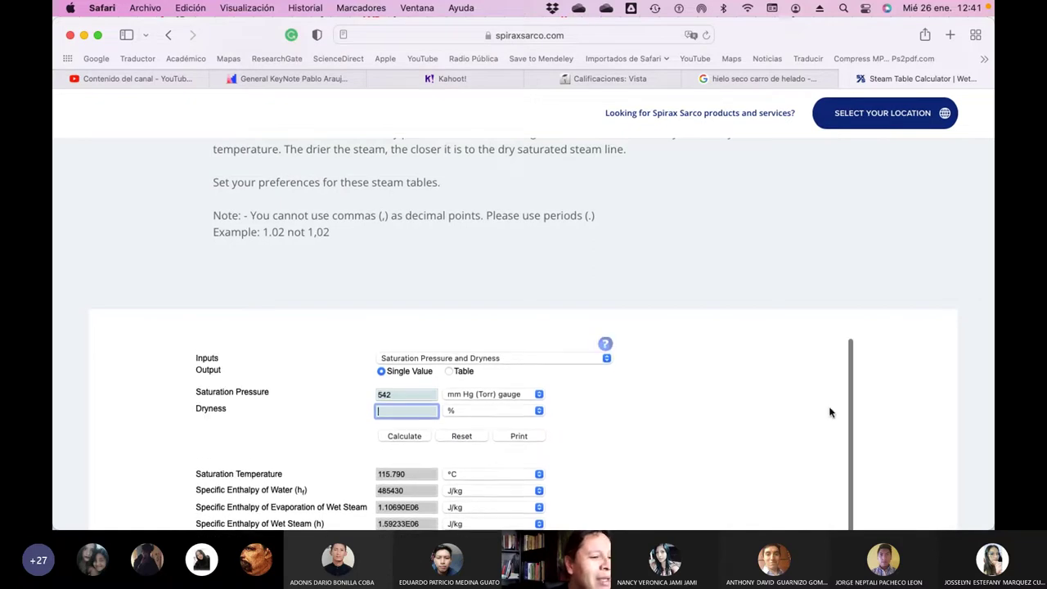
{"action": "scroll", "coordinate": [905, 396], "scroll_direction": "down", "scroll_amount": 5}
{"action": "scroll", "coordinate": [905, 396], "scroll_direction": "up", "scroll_amount": 1}
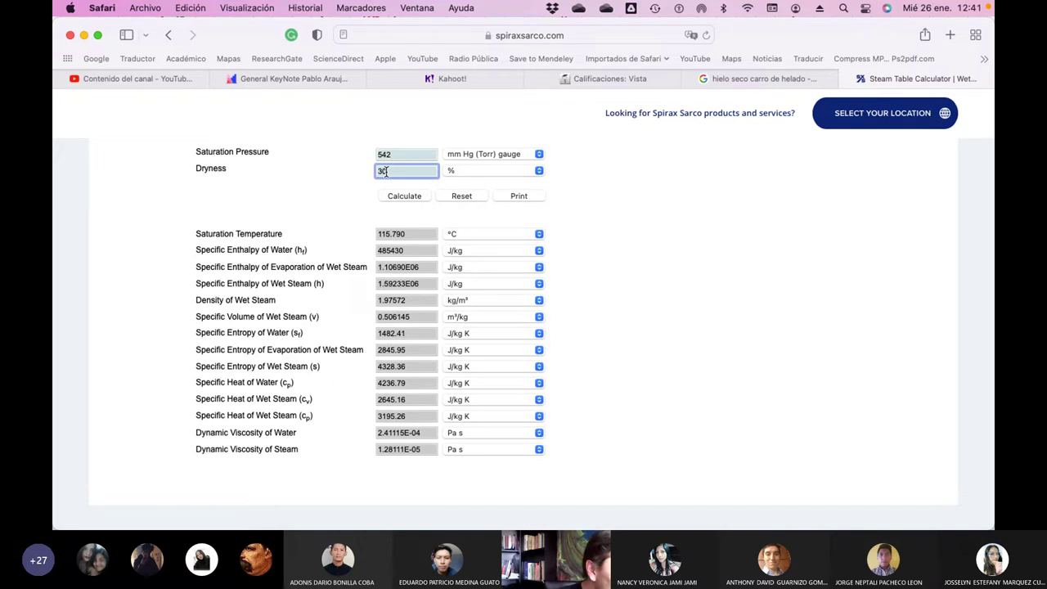
{"action": "left_click", "coordinate": [413, 198]}
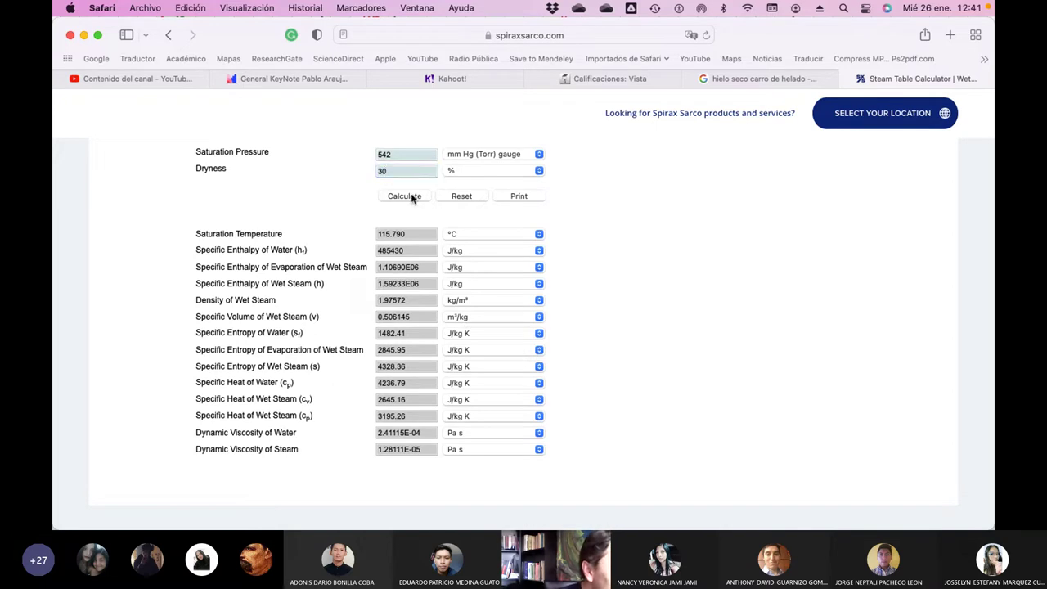
{"action": "left_click", "coordinate": [413, 198]}
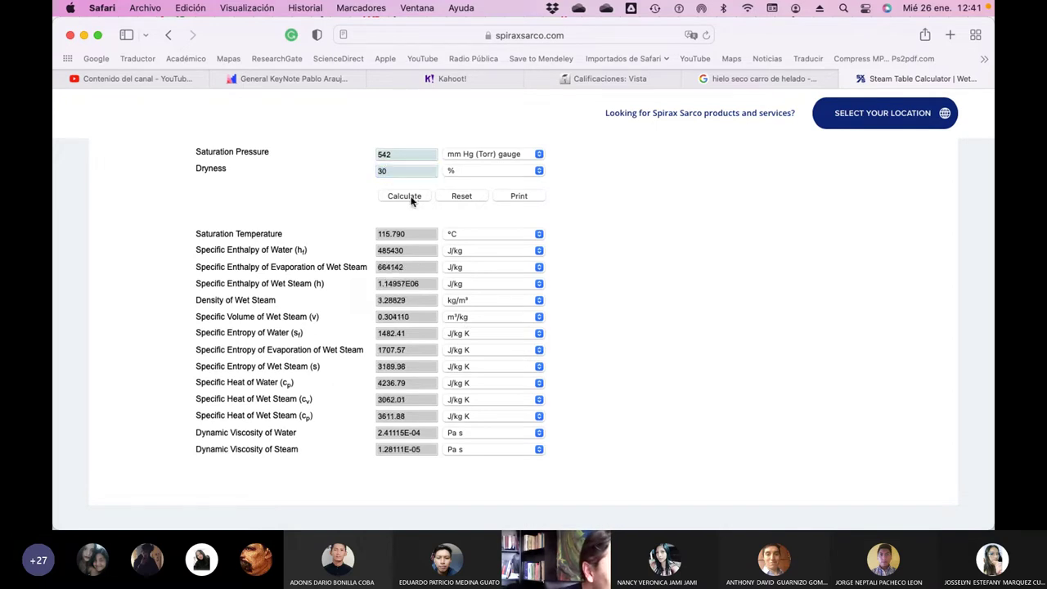
Change the dryness to 90 % and recalculate the wet steam properties.
{"action": "left_click", "coordinate": [403, 171]}
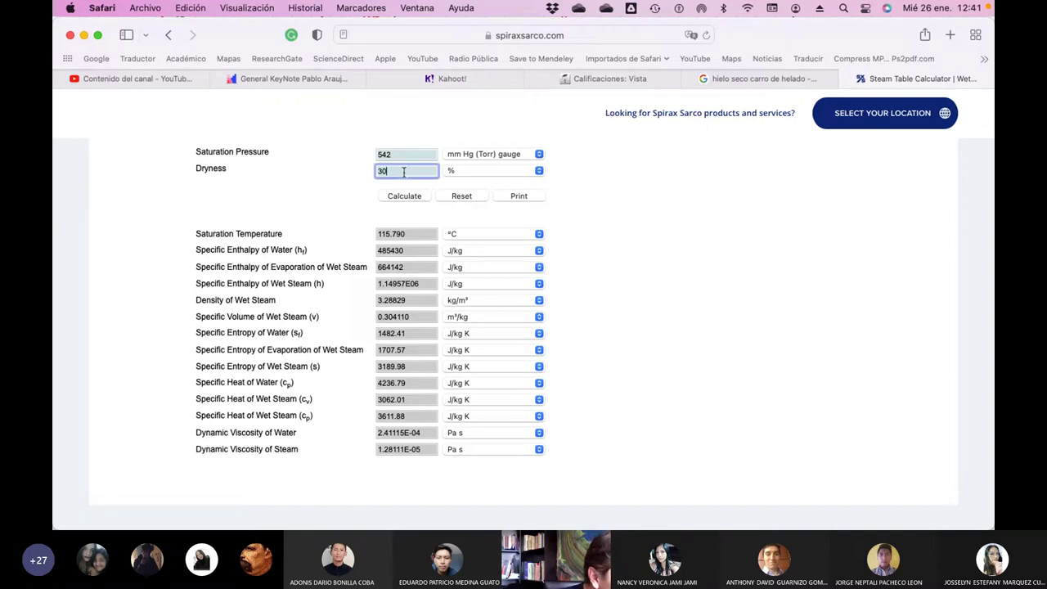
{"action": "type", "text": "0"}
{"action": "key", "text": "Return"}
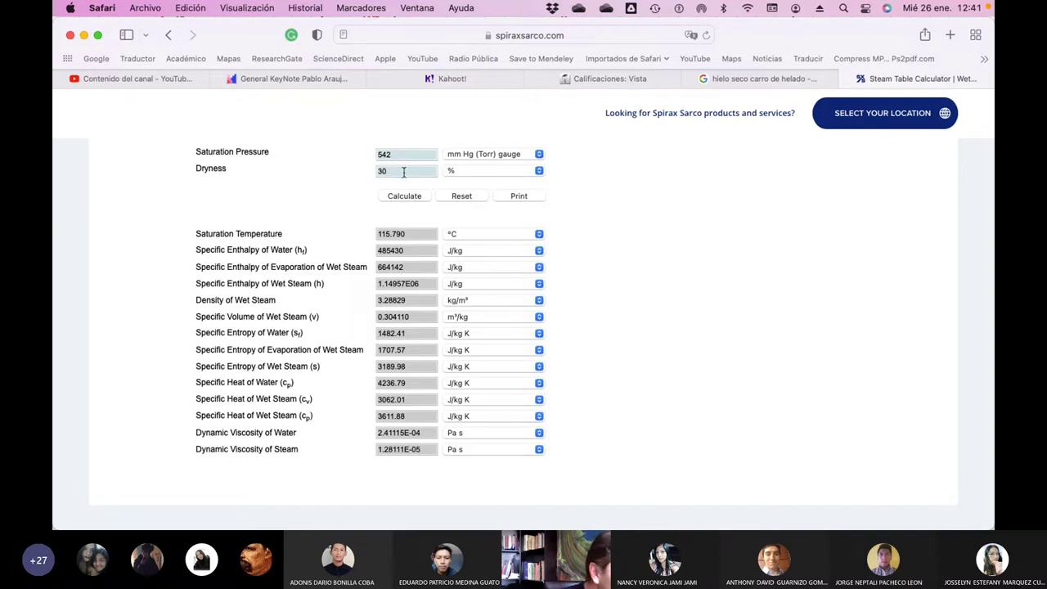
{"action": "left_click", "coordinate": [397, 171]}
{"action": "key", "text": "BackSpace"}
{"action": "key", "text": "BackSpace"}
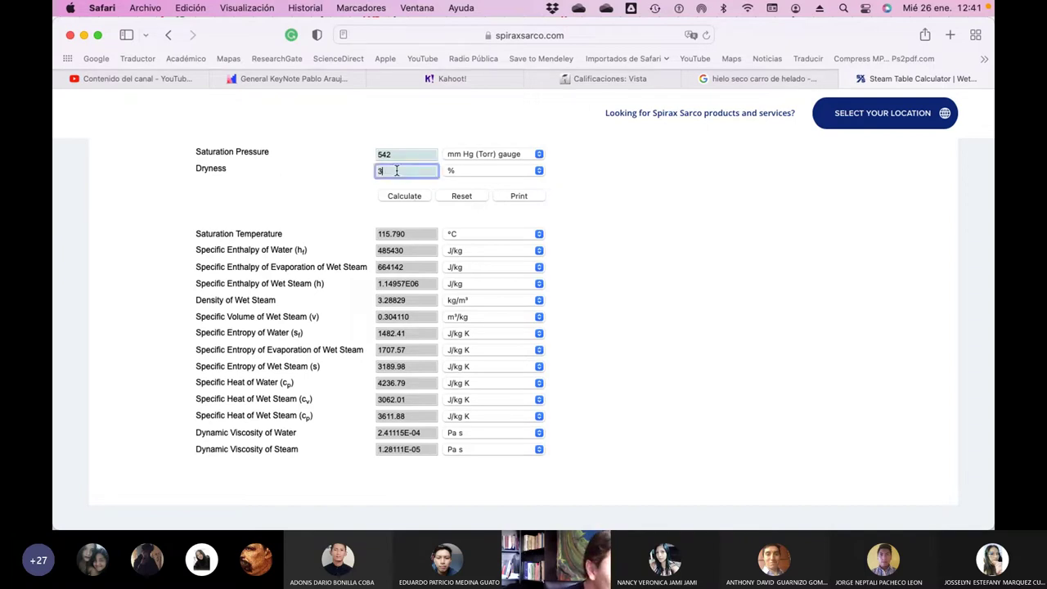
{"action": "type", "text": "90"}
{"action": "left_click", "coordinate": [399, 198]}
{"action": "left_click", "coordinate": [399, 199]}
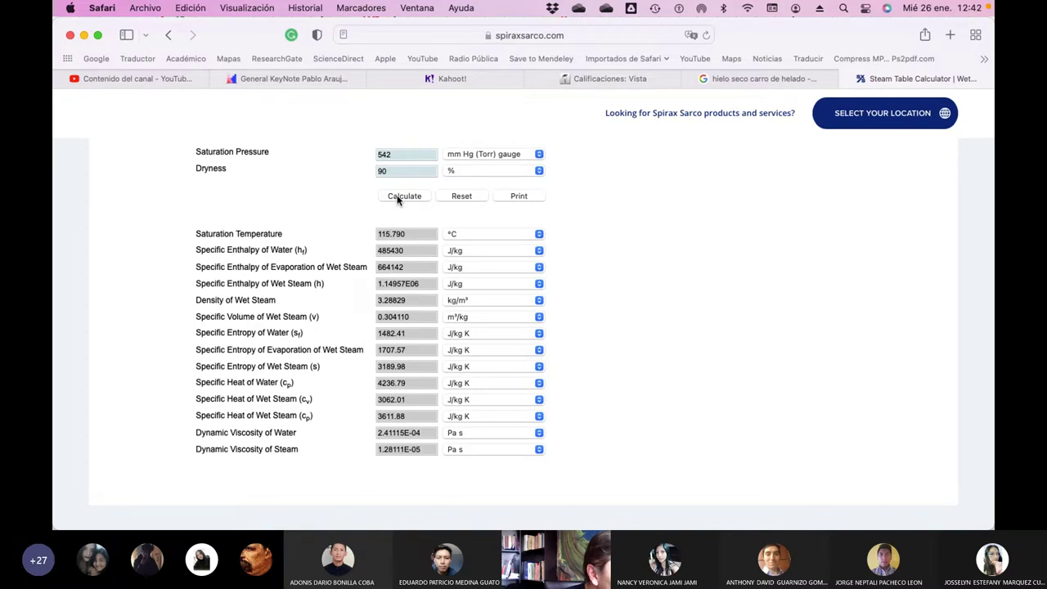
{"action": "left_click", "coordinate": [398, 199]}
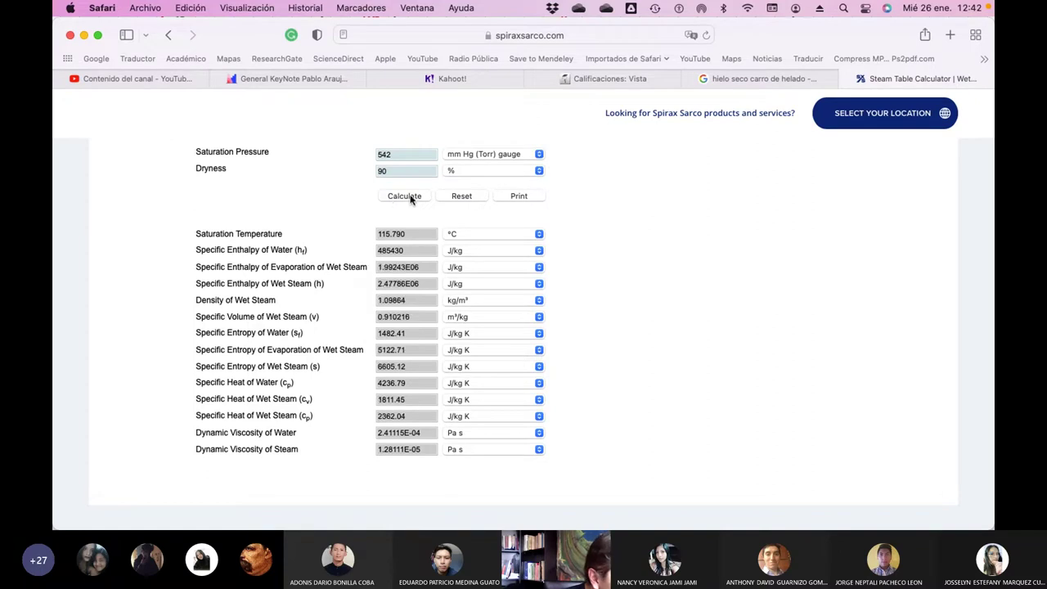
Reset the wet steam calculator and open the Superheated Steam Region page from the steam tables contents.
{"action": "left_click", "coordinate": [466, 197]}
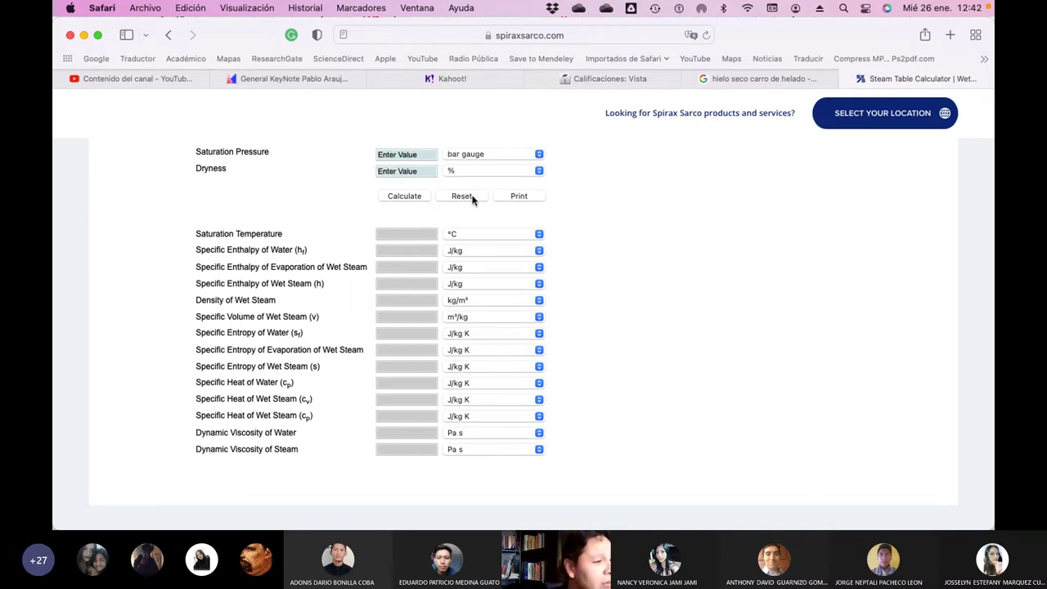
{"action": "scroll", "coordinate": [495, 213], "scroll_direction": "up", "scroll_amount": 5}
{"action": "scroll", "coordinate": [494, 214], "scroll_direction": "up", "scroll_amount": 5}
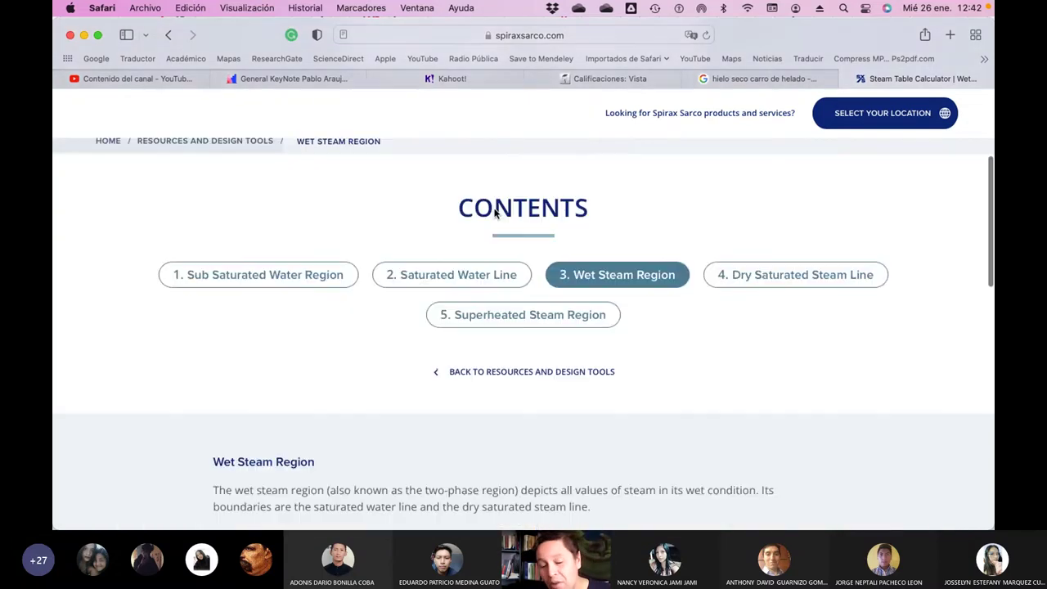
{"action": "scroll", "coordinate": [493, 213], "scroll_direction": "down", "scroll_amount": 3}
{"action": "left_click", "coordinate": [513, 246]}
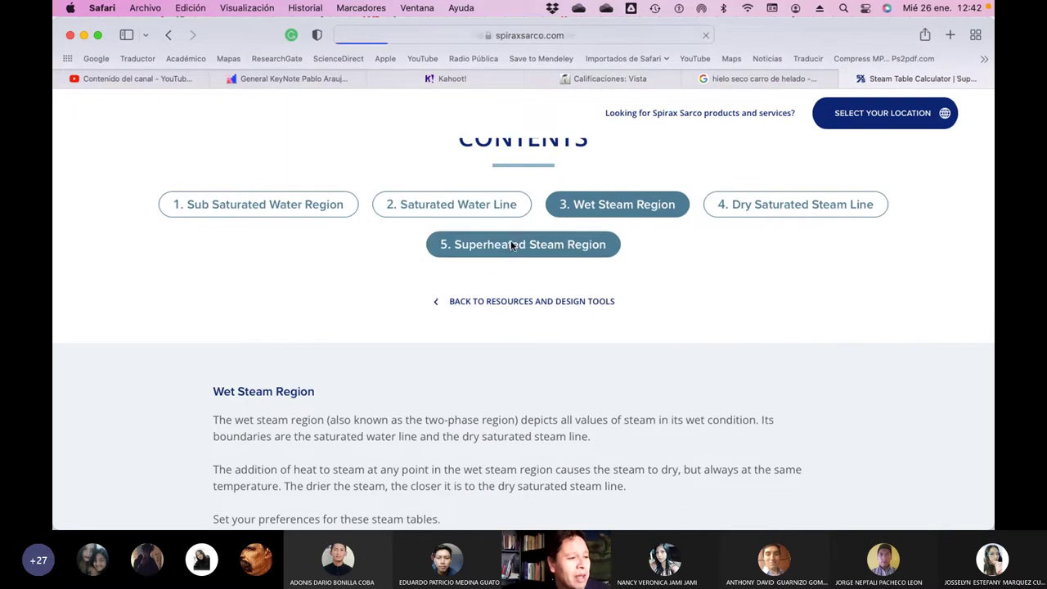
{"action": "scroll", "coordinate": [537, 372], "scroll_direction": "down", "scroll_amount": 5}
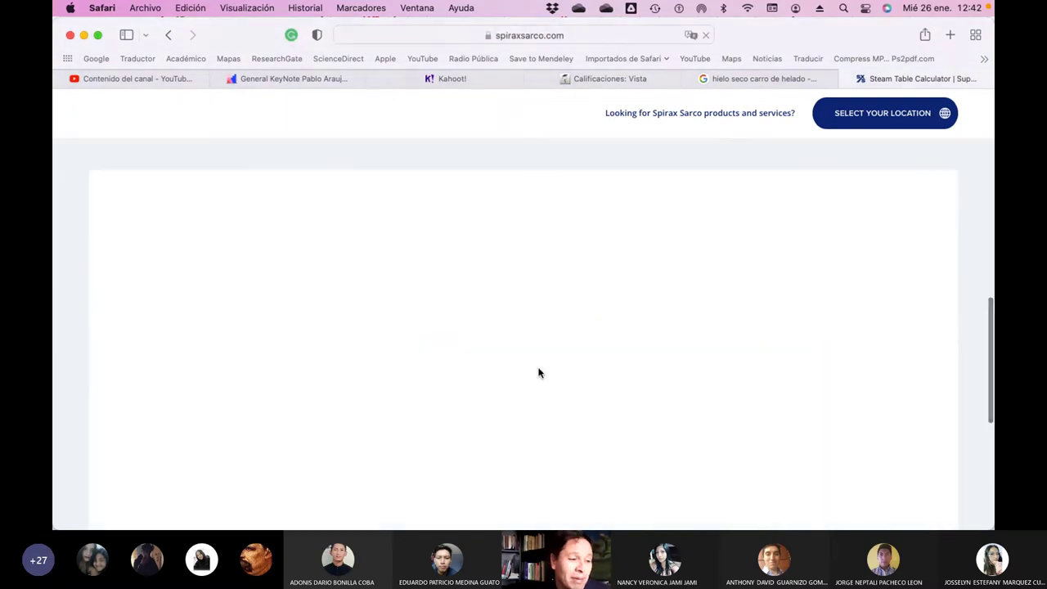
{"action": "scroll", "coordinate": [578, 355], "scroll_direction": "up", "scroll_amount": 3}
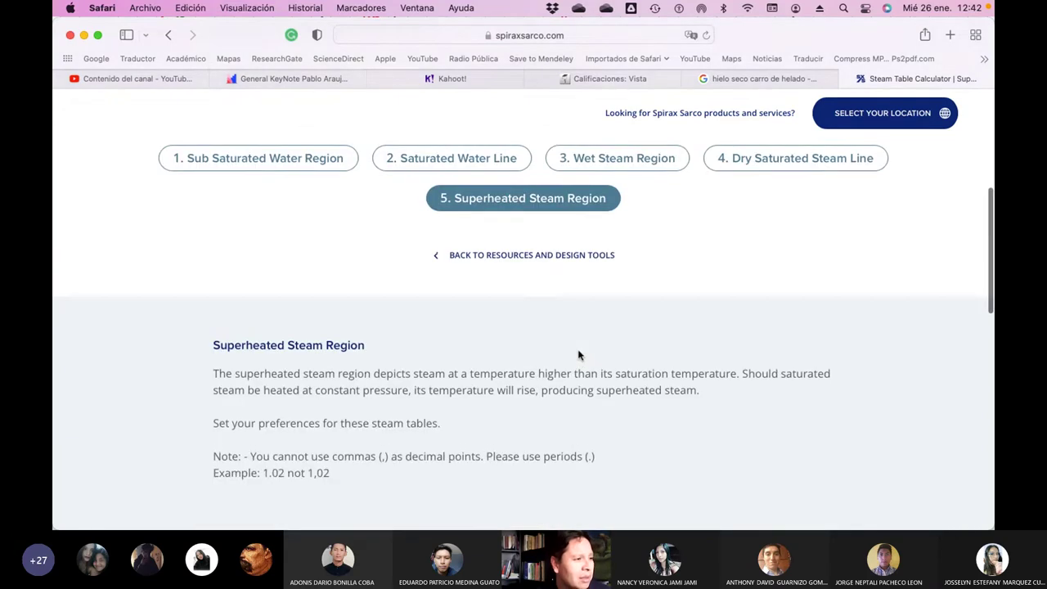
View the Dry Saturated Steam Line page from the contents, and return to the Superheated Steam Region page.
{"action": "scroll", "coordinate": [578, 355], "scroll_direction": "up", "scroll_amount": 2}
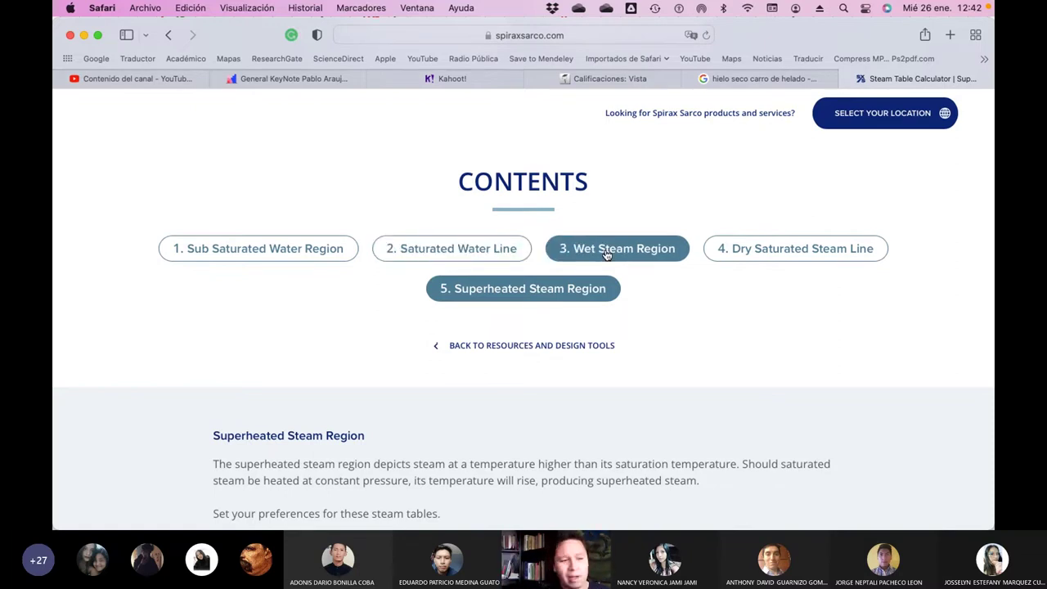
{"action": "left_click", "coordinate": [733, 248]}
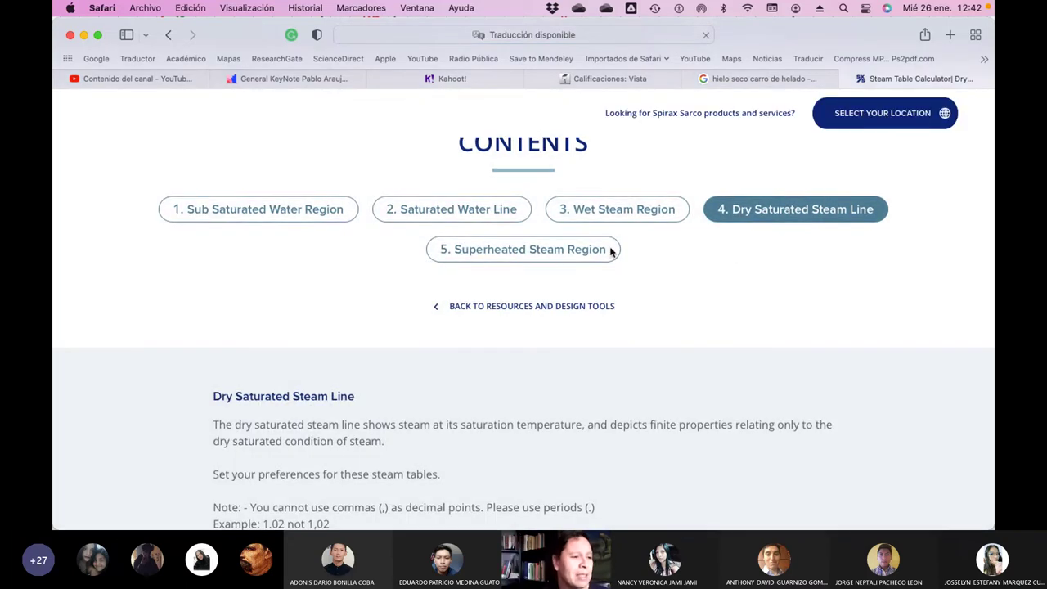
{"action": "left_click", "coordinate": [563, 257]}
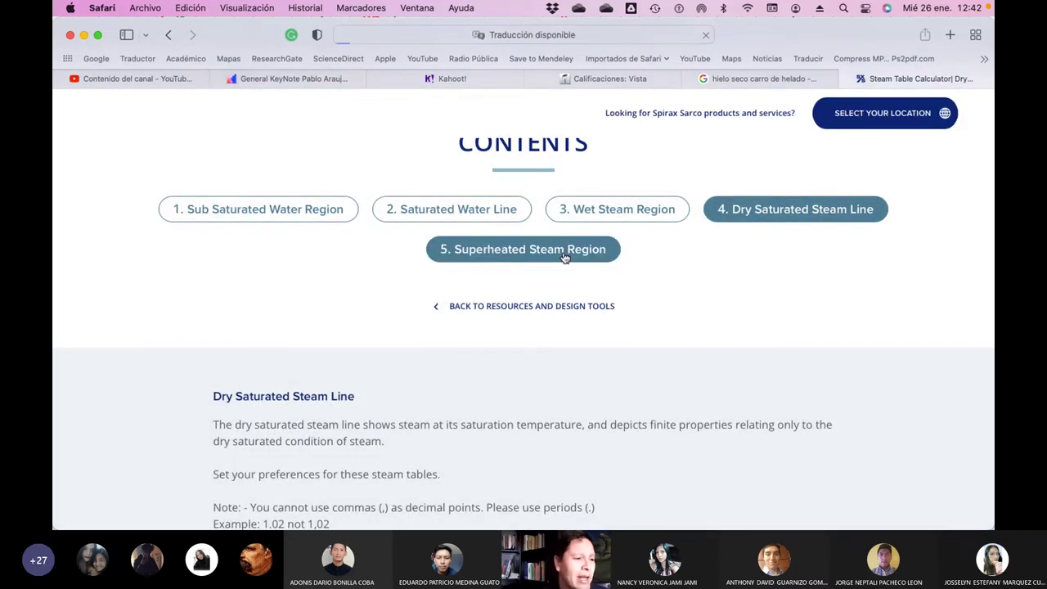